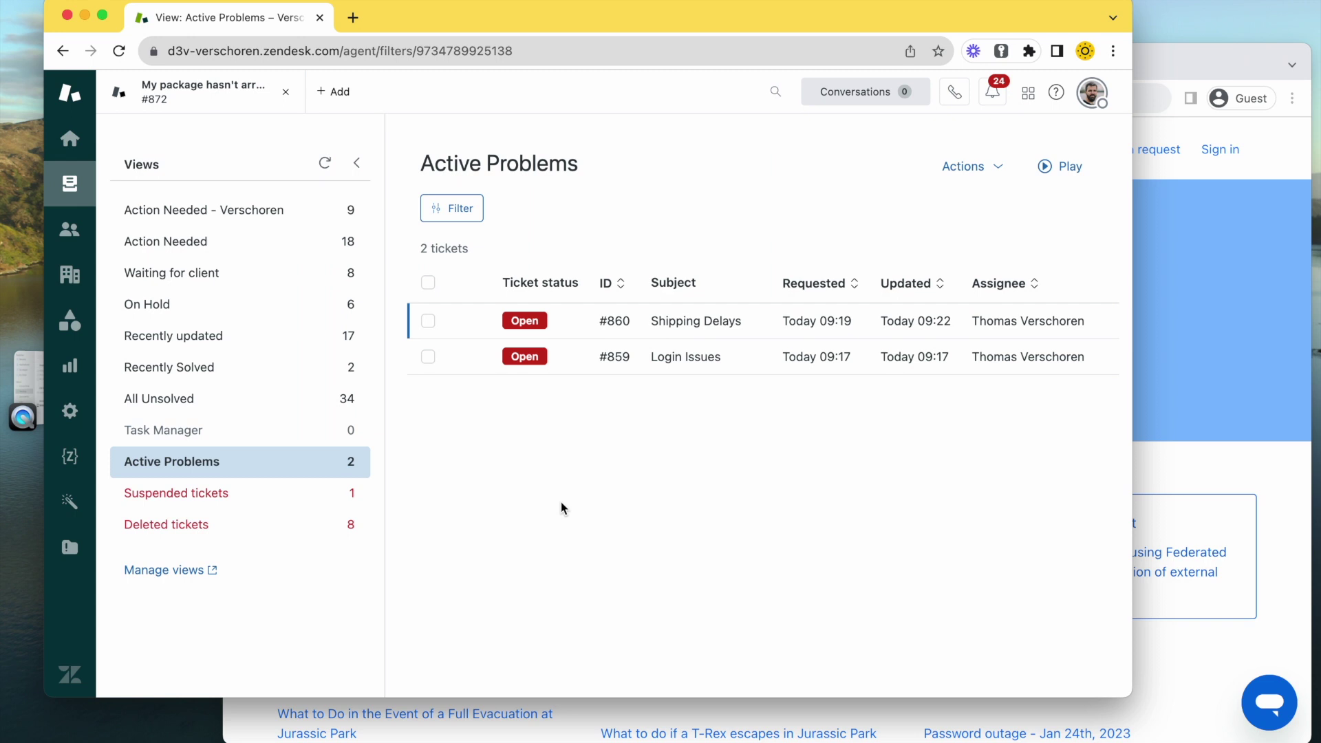
- Preview the active problem tickets, then open ticket #872 'My package hasn't arrived yet.'
mouse_move(659, 329)
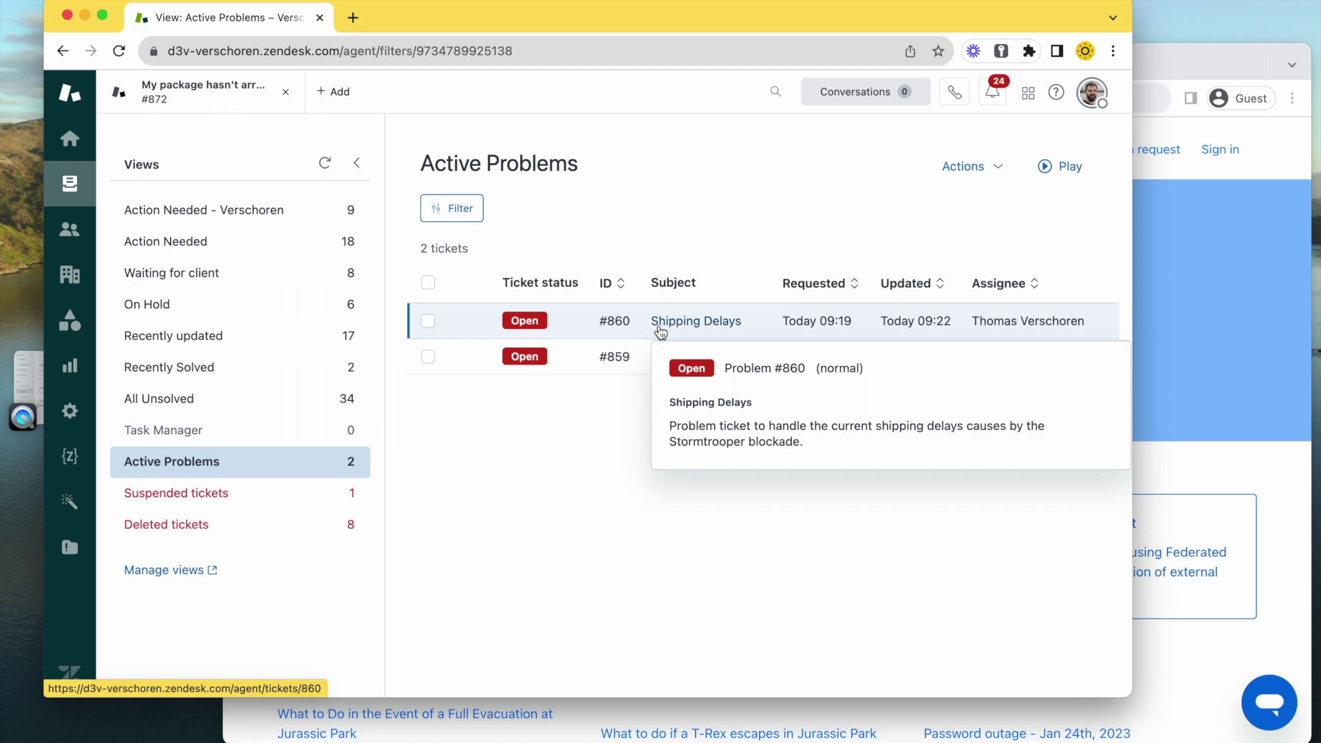
mouse_move(661, 369)
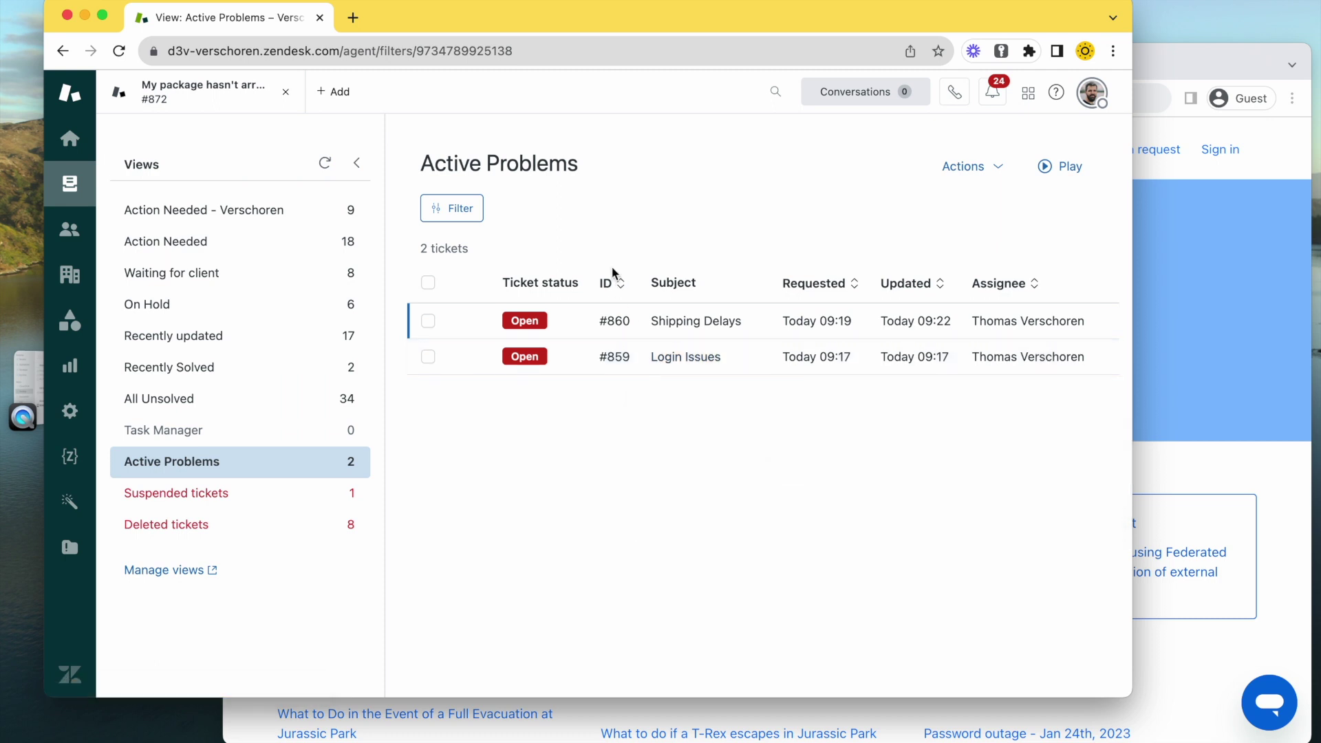
click(234, 103)
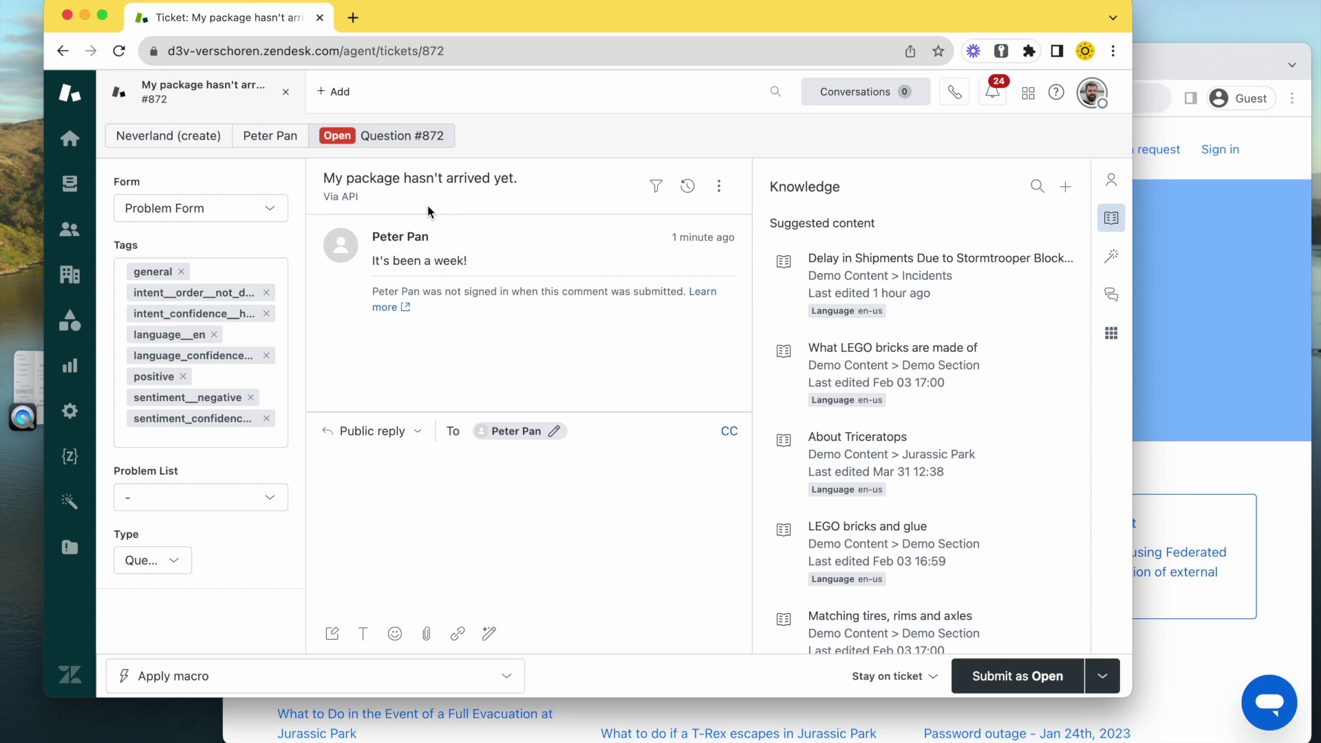
- Make #872 an Incident linked to #860 Shipping Delays, submit as Open, and open #860
click(168, 560)
click(165, 617)
scroll(179, 584, down, 2)
click(199, 554)
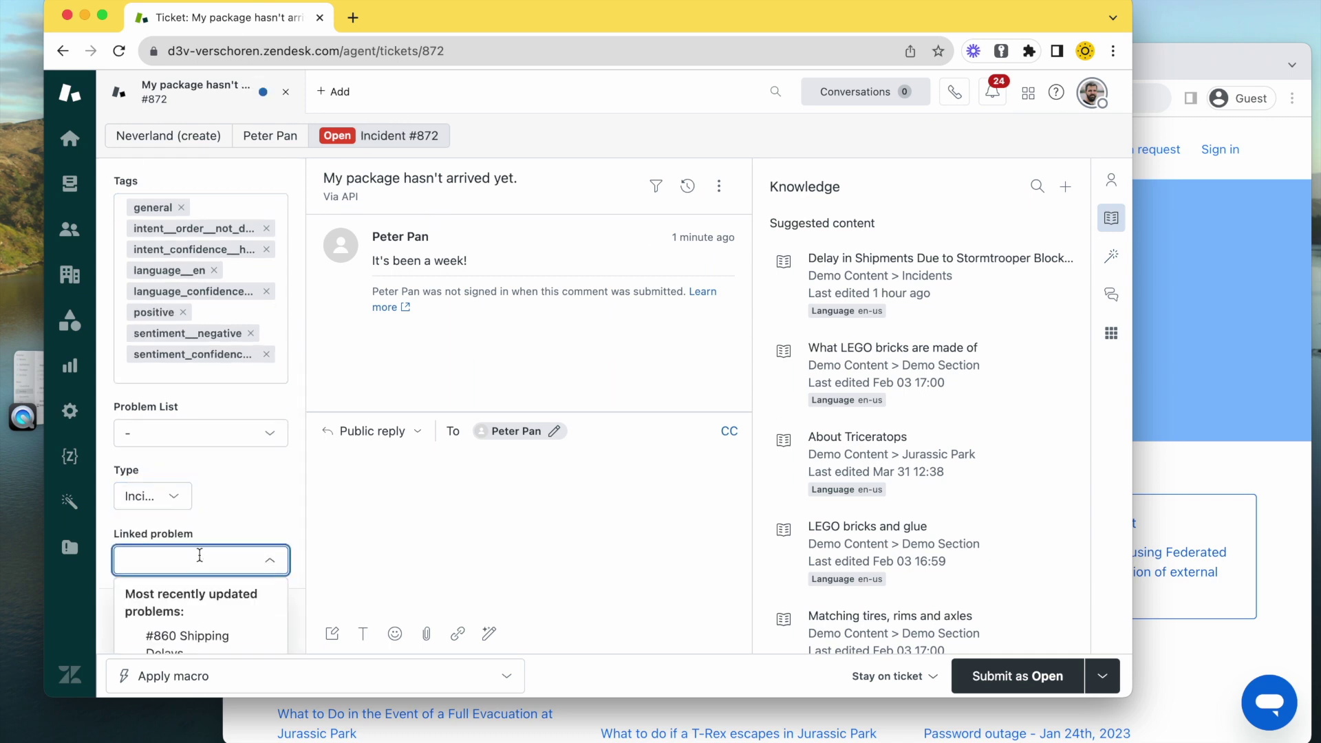
scroll(199, 554, down, 1)
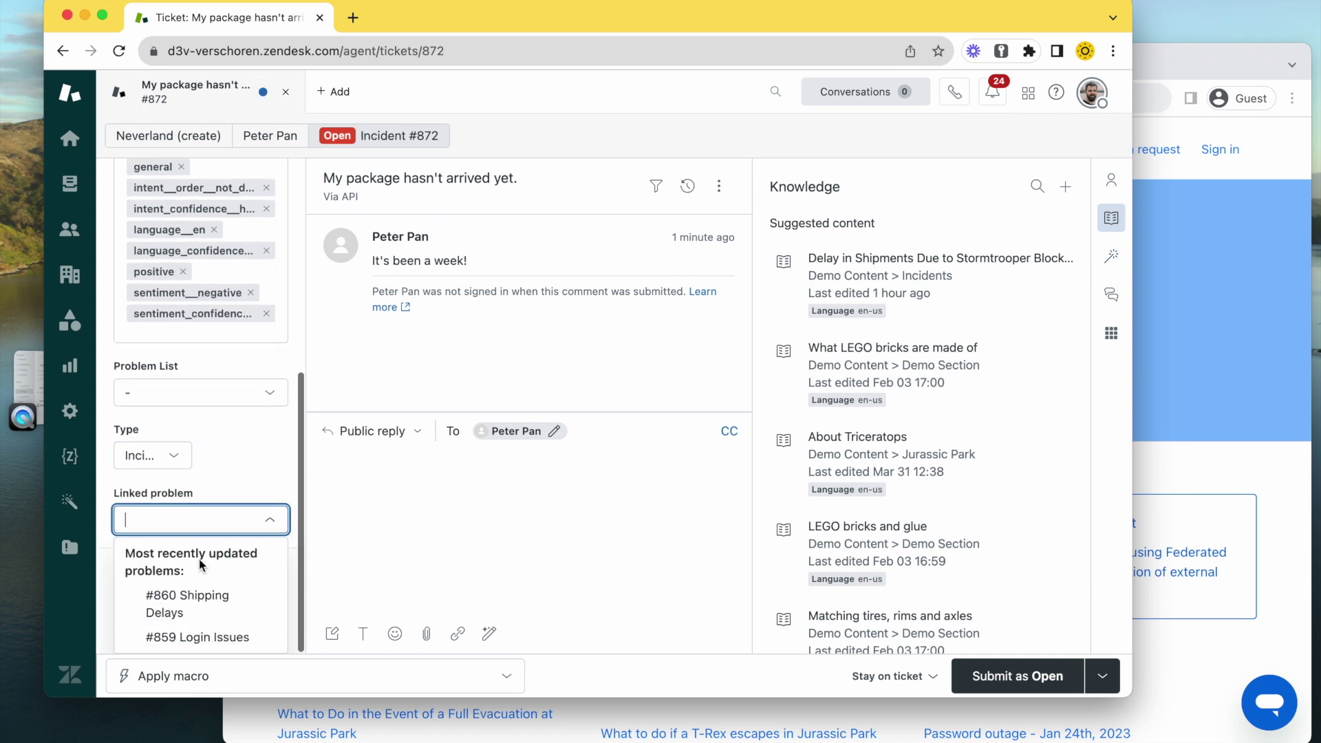
click(201, 600)
click(1051, 684)
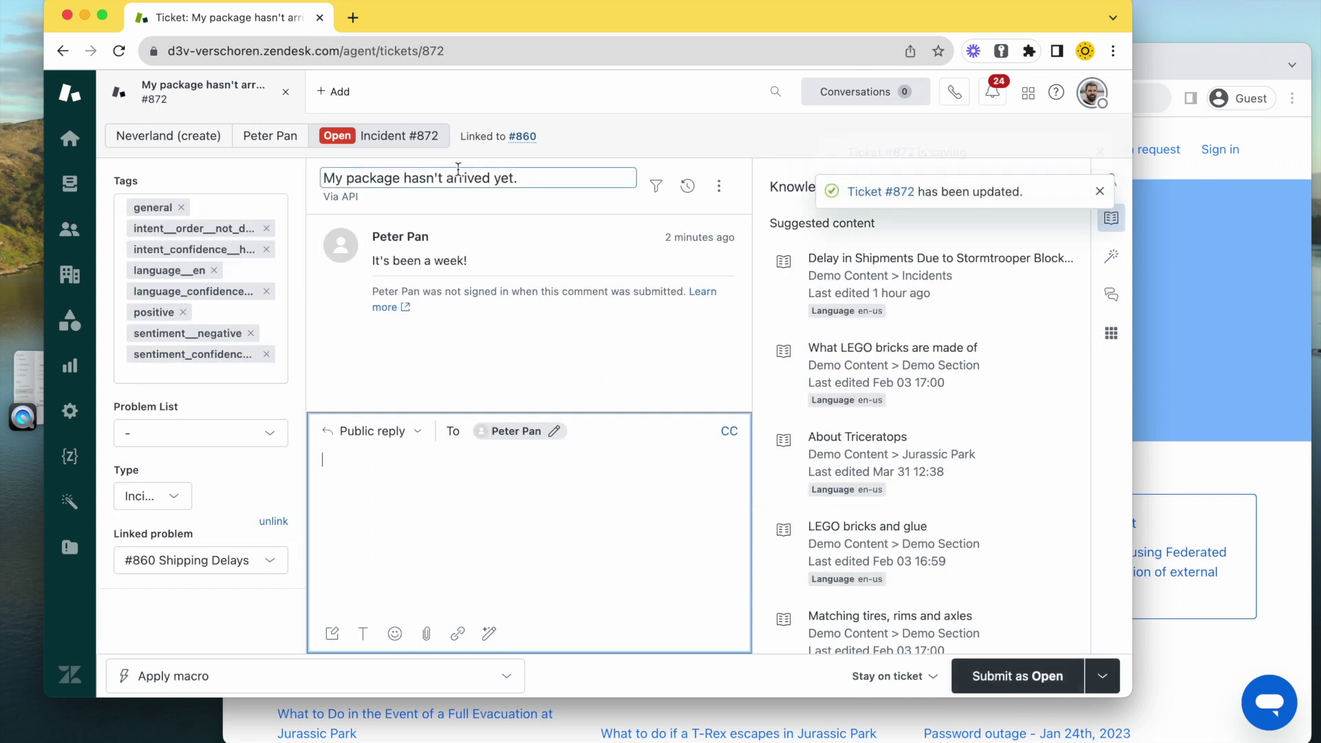
click(523, 137)
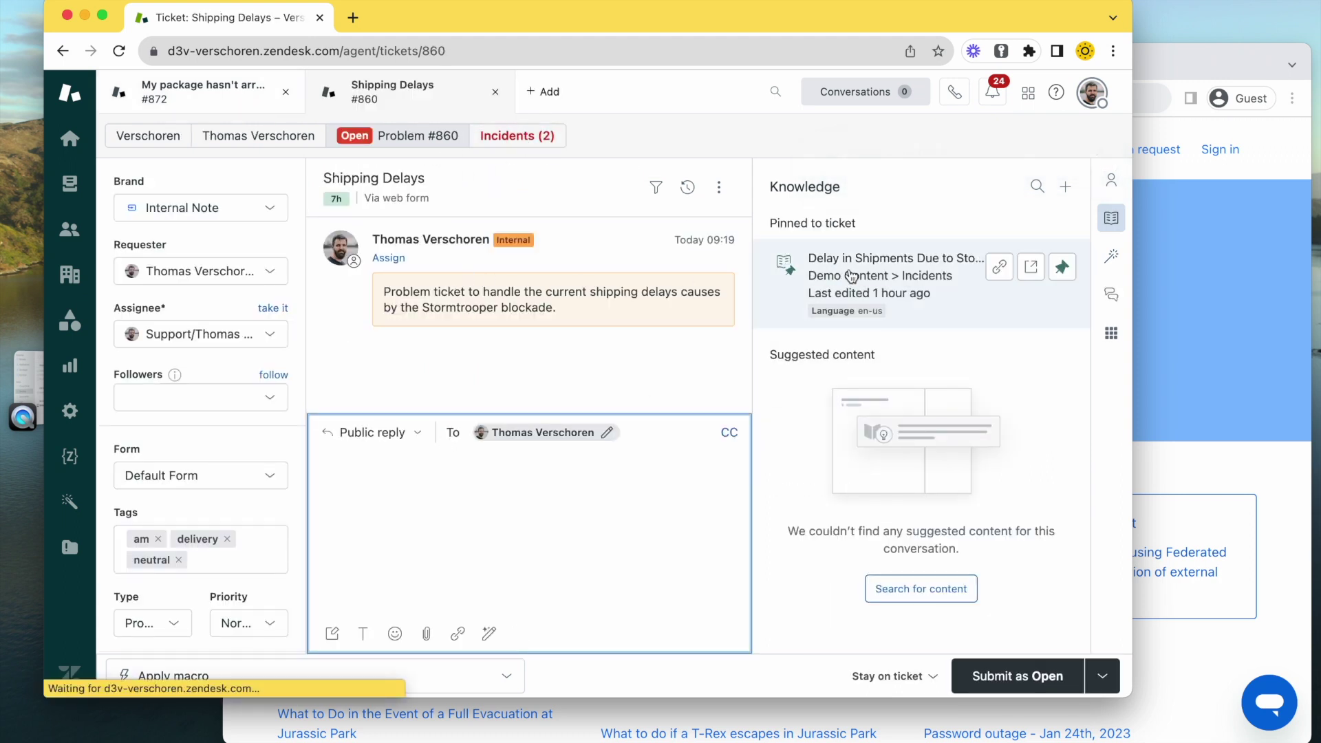
- Confirm #872 among #860's two incidents, discard a test reply, and open the pinned Stormtrooper blockade article
click(526, 136)
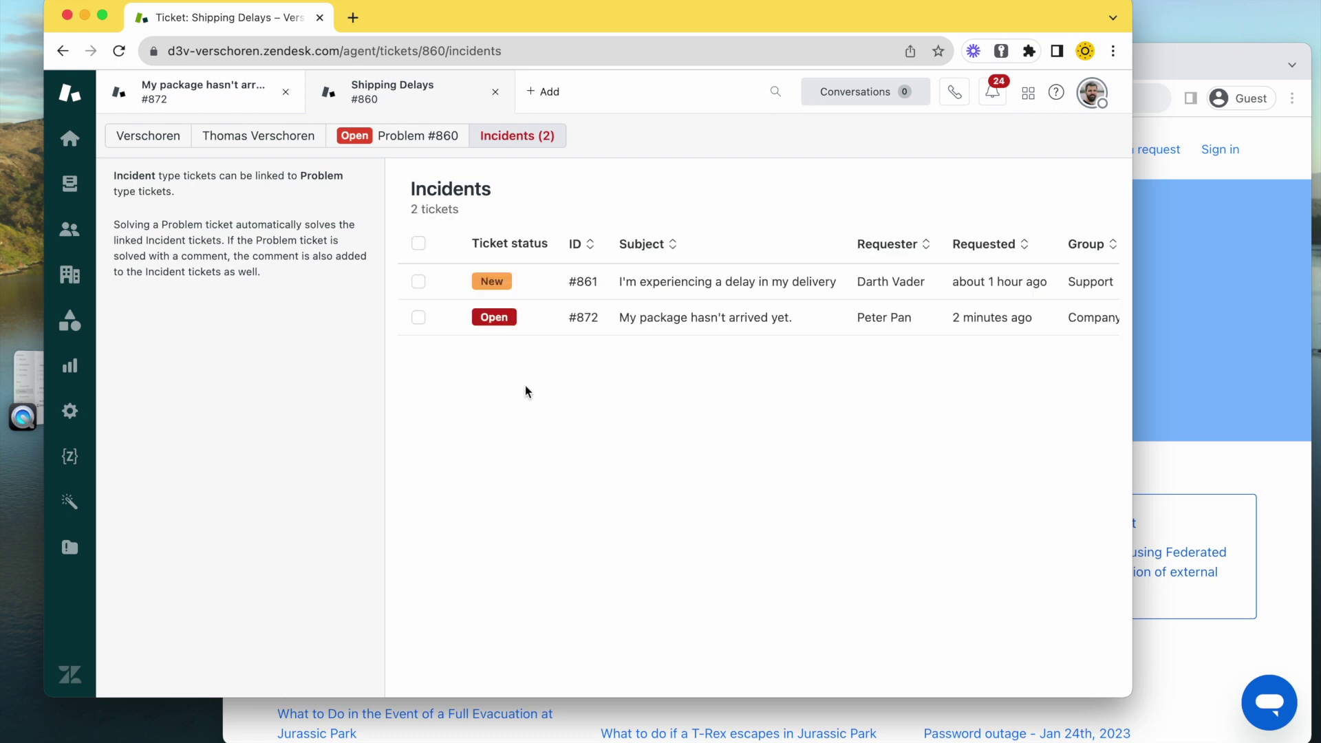
click(416, 135)
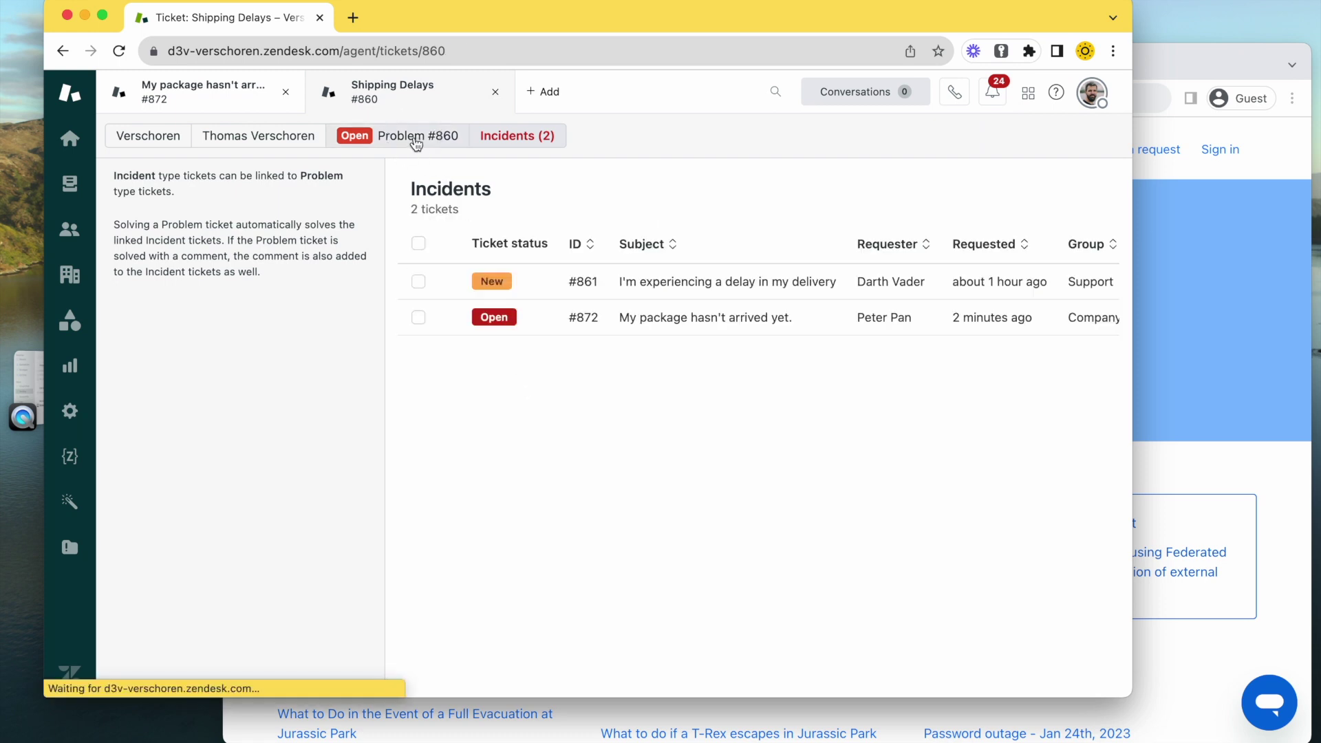
click(455, 543)
text(fjsahglskfjg)
key(super+a)
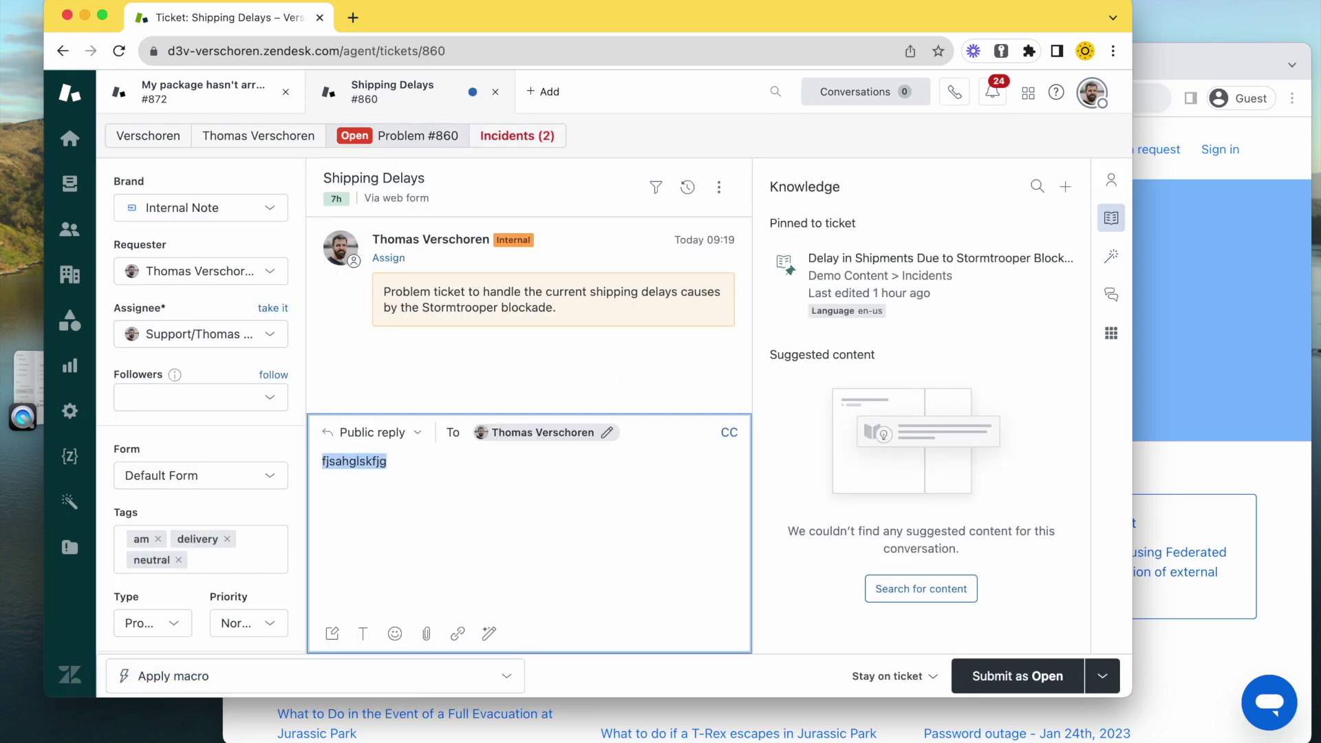
key(BackSpace)
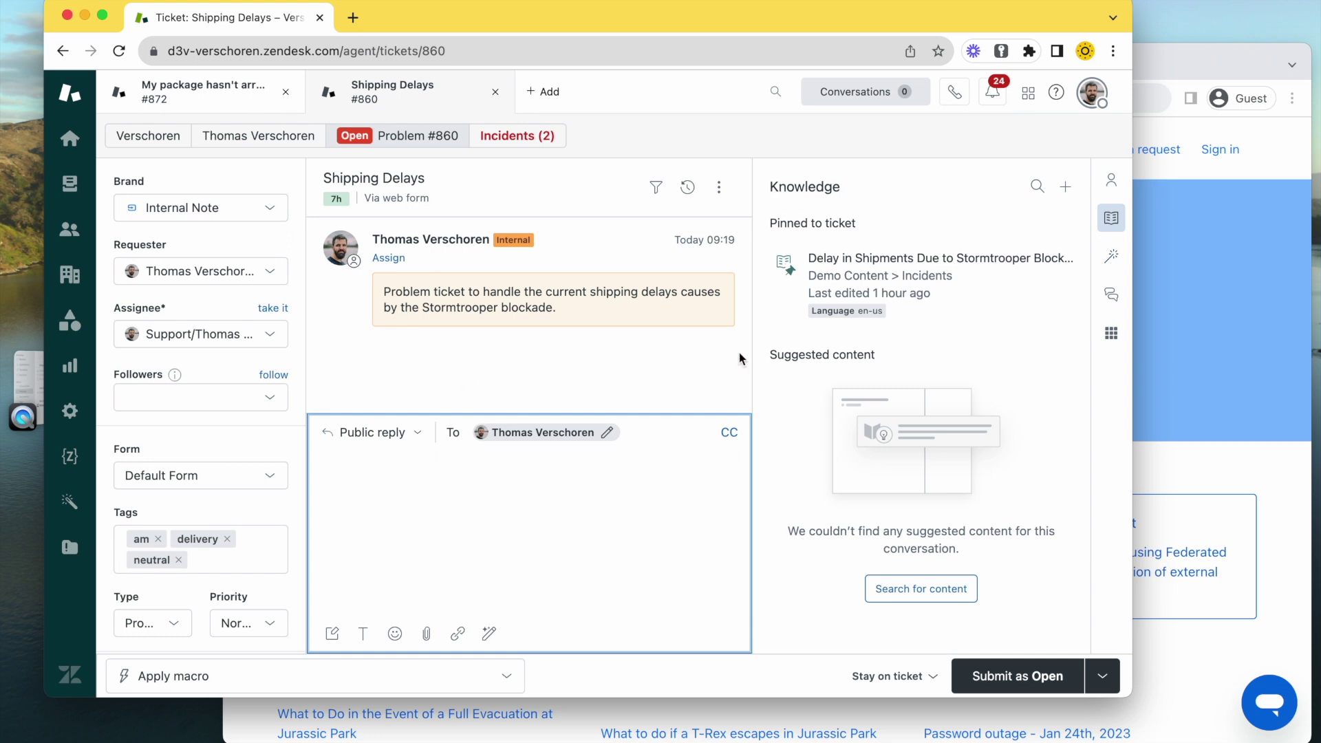
mouse_move(776, 277)
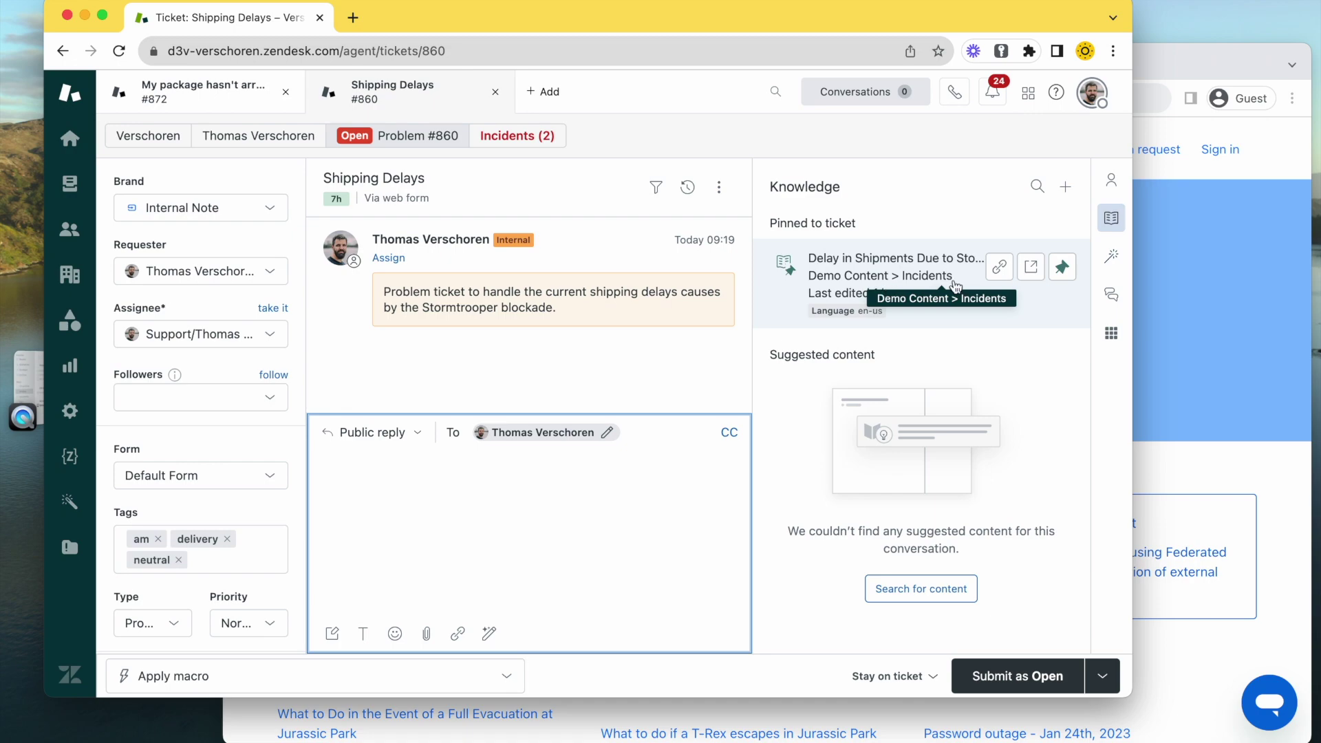
click(1031, 268)
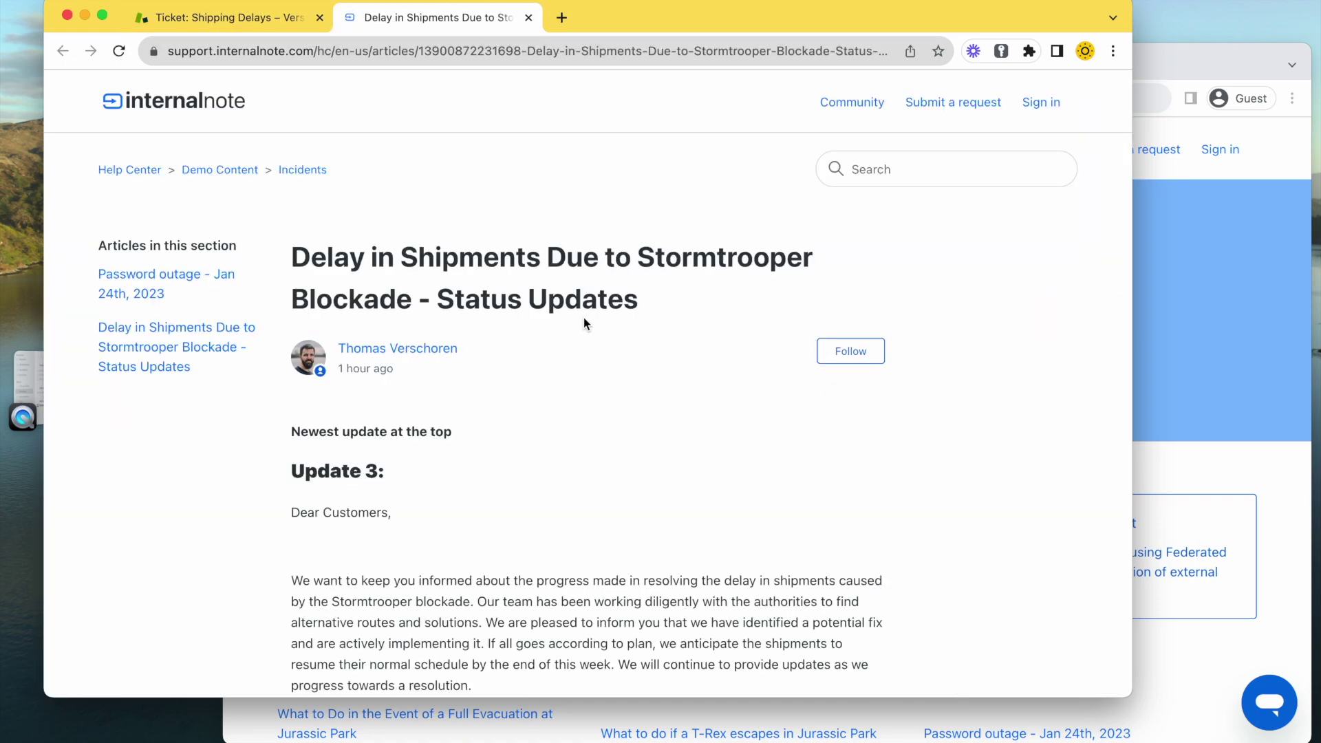
- Read through the Stormtrooper blockade status updates article, then close its tab with Cmd+W
scroll(466, 476, down, 10)
scroll(466, 476, down, 10)
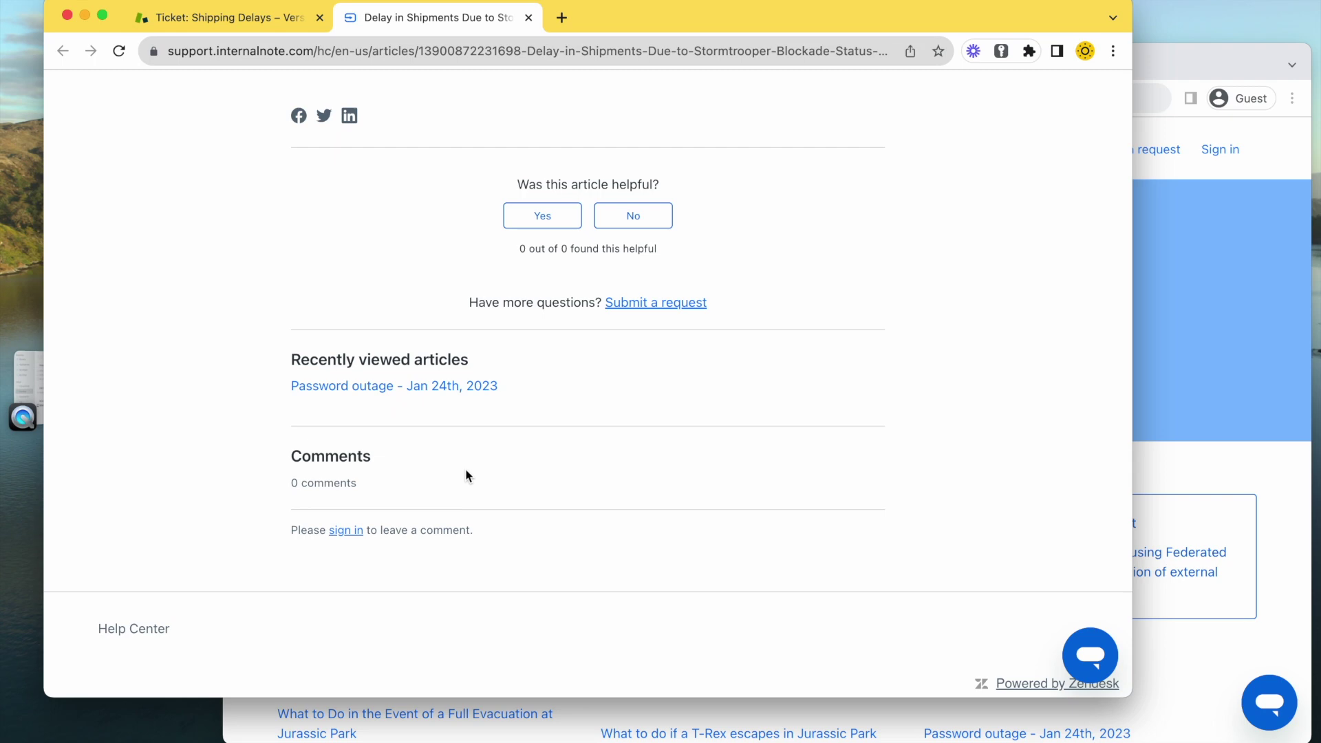
scroll(539, 277, up, 20)
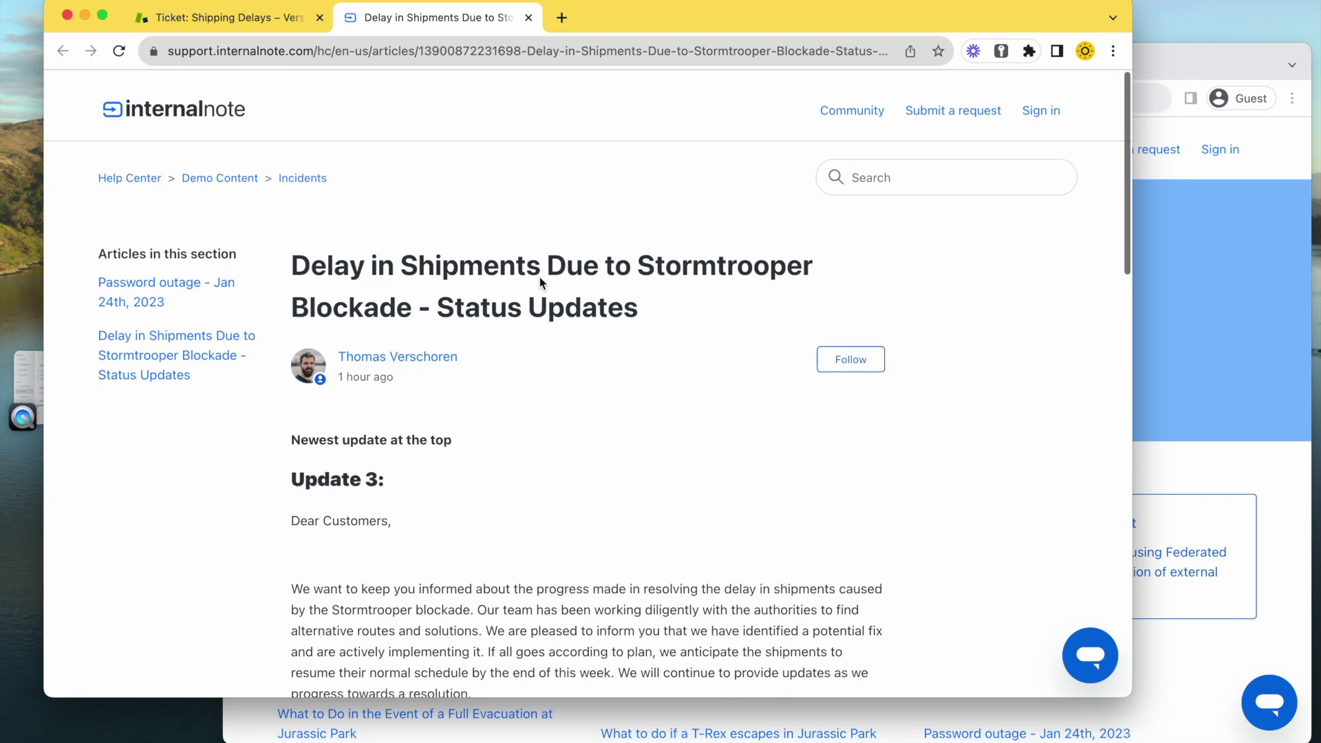
scroll(539, 277, down, 10)
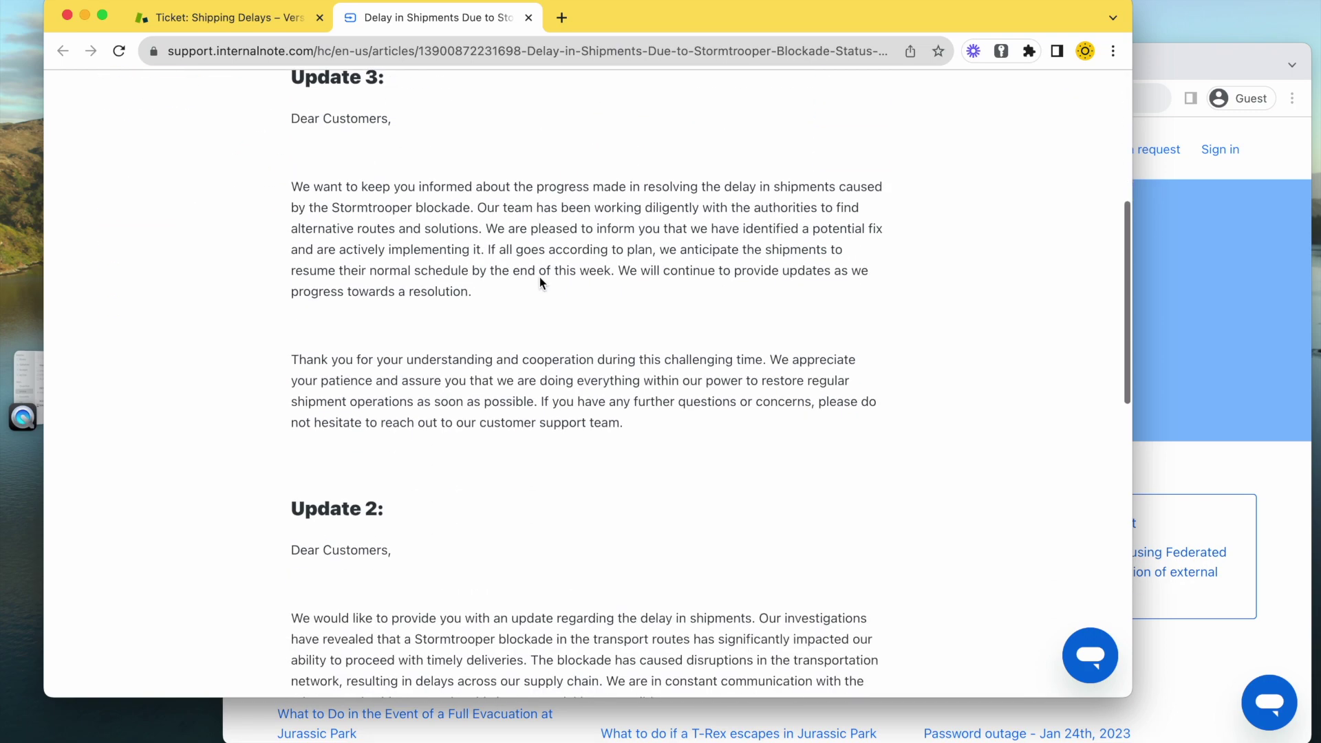
scroll(539, 277, down, 5)
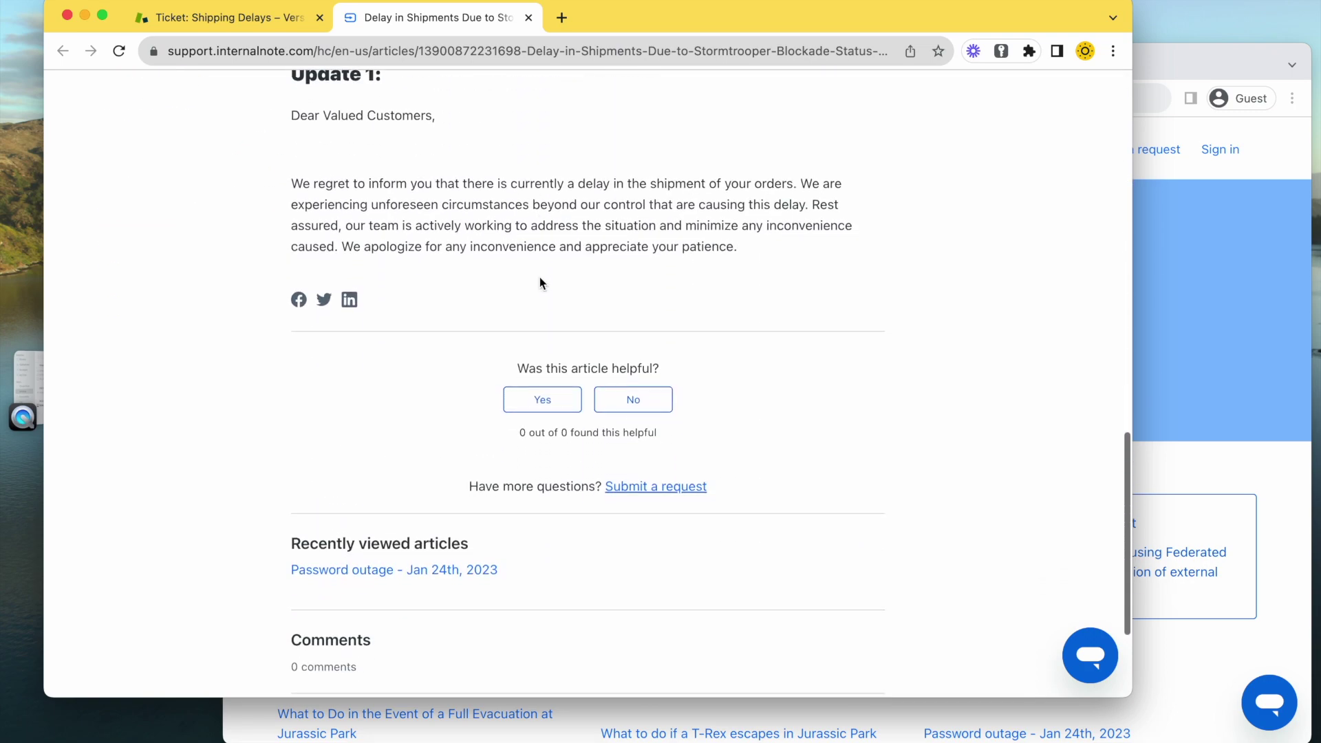
scroll(539, 276, up, 20)
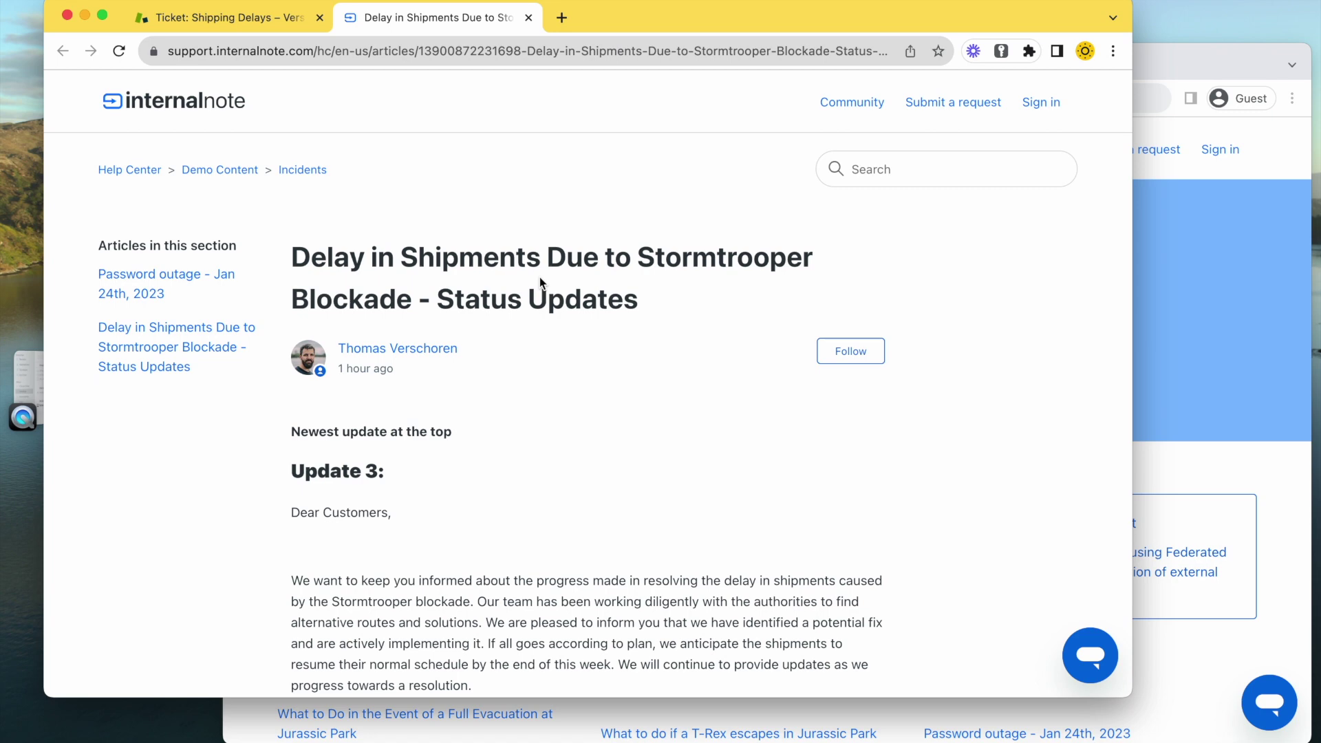
key(super+w)
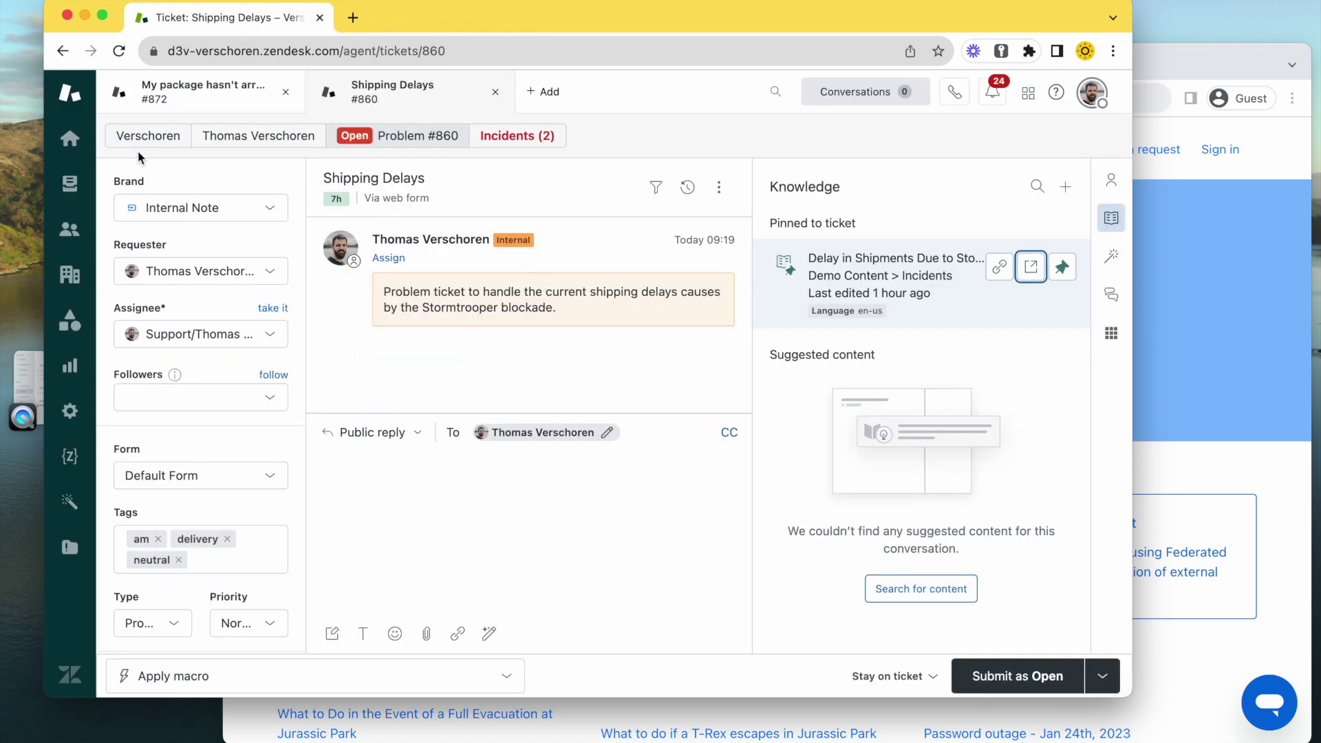
- Check that #872 is linked to #860, then bring the Help Center window forward
click(175, 107)
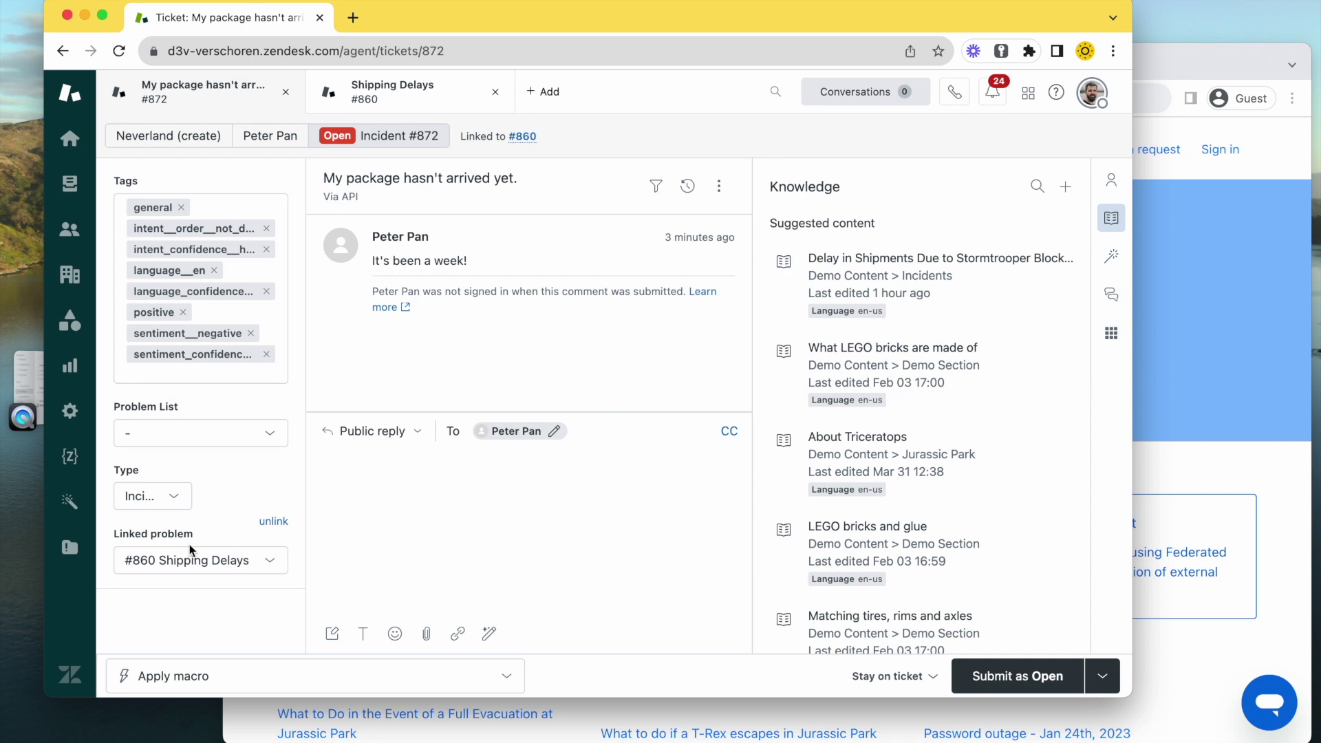
drag(1182, 62, 1170, 43)
- Start a new request of type Report a problem and enter the requester's e-mail
click(1112, 137)
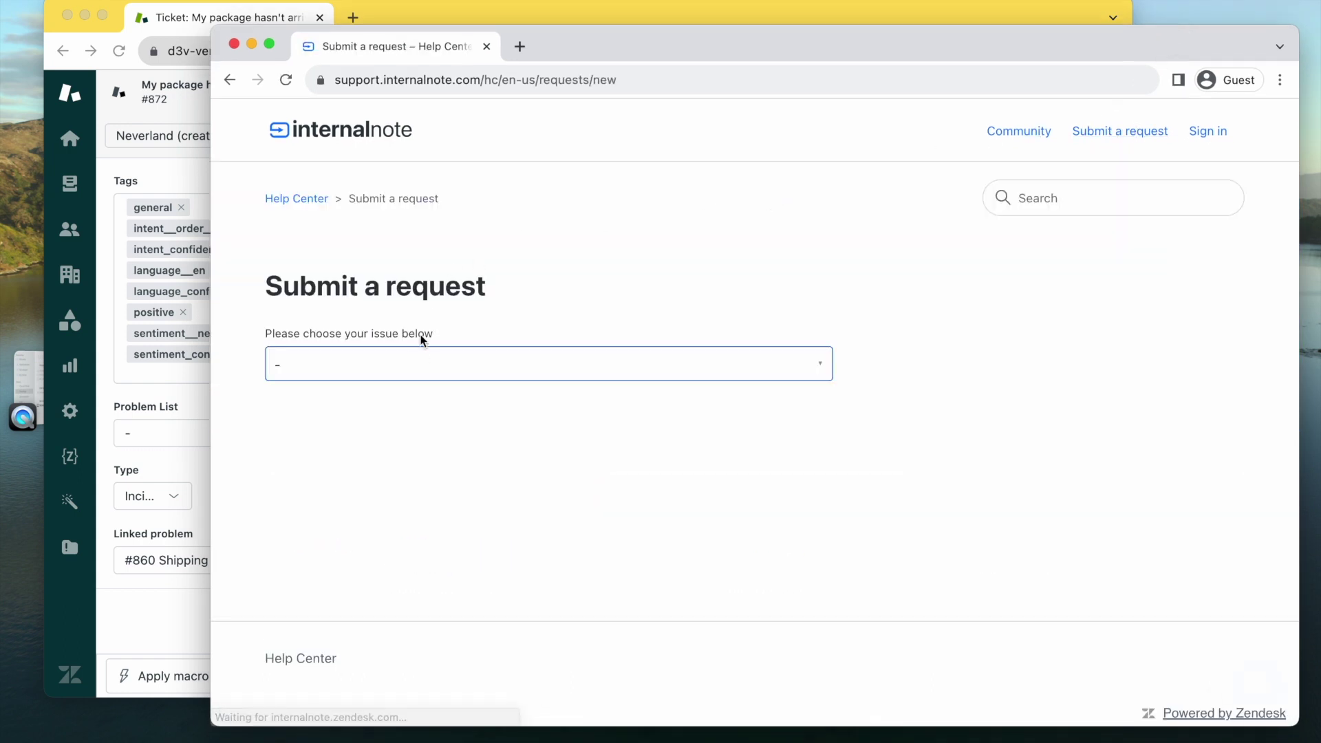
click(418, 361)
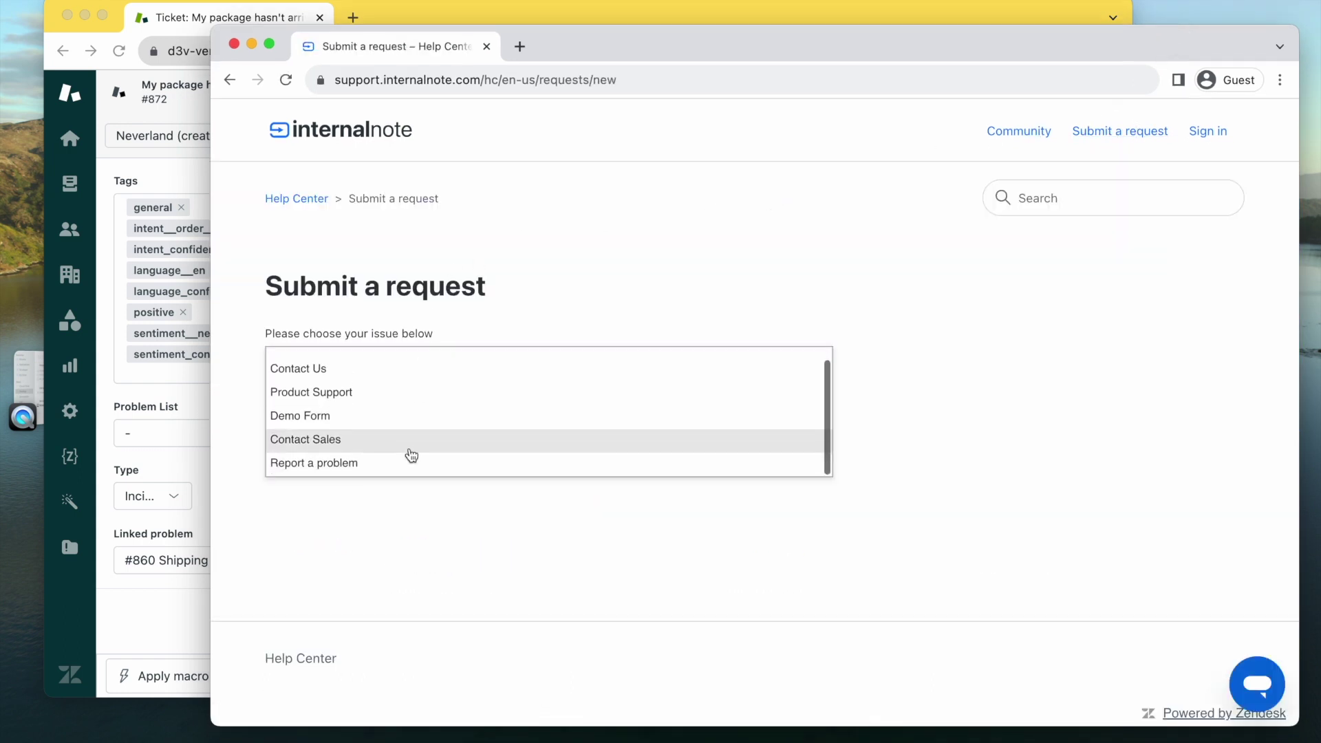
click(377, 463)
scroll(306, 412, down, 2)
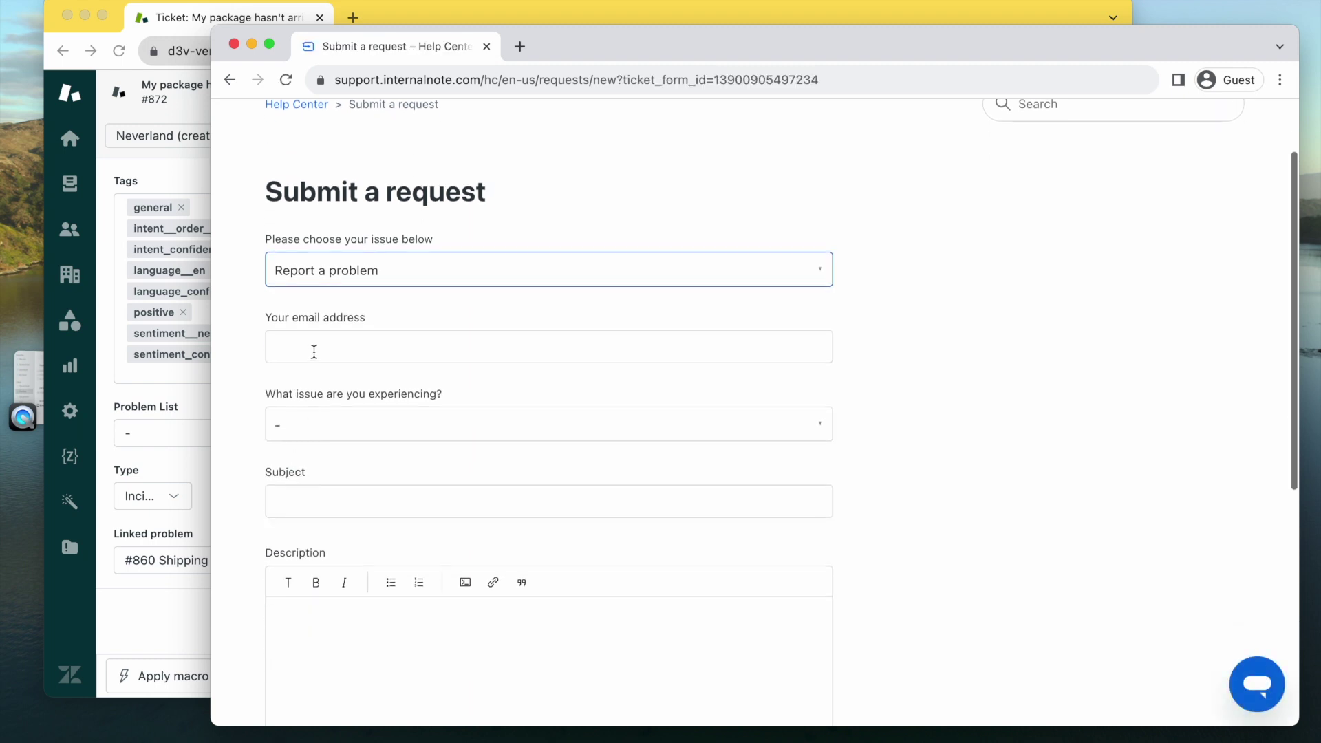
click(314, 353)
text(jan@EXAMPLE.COM)
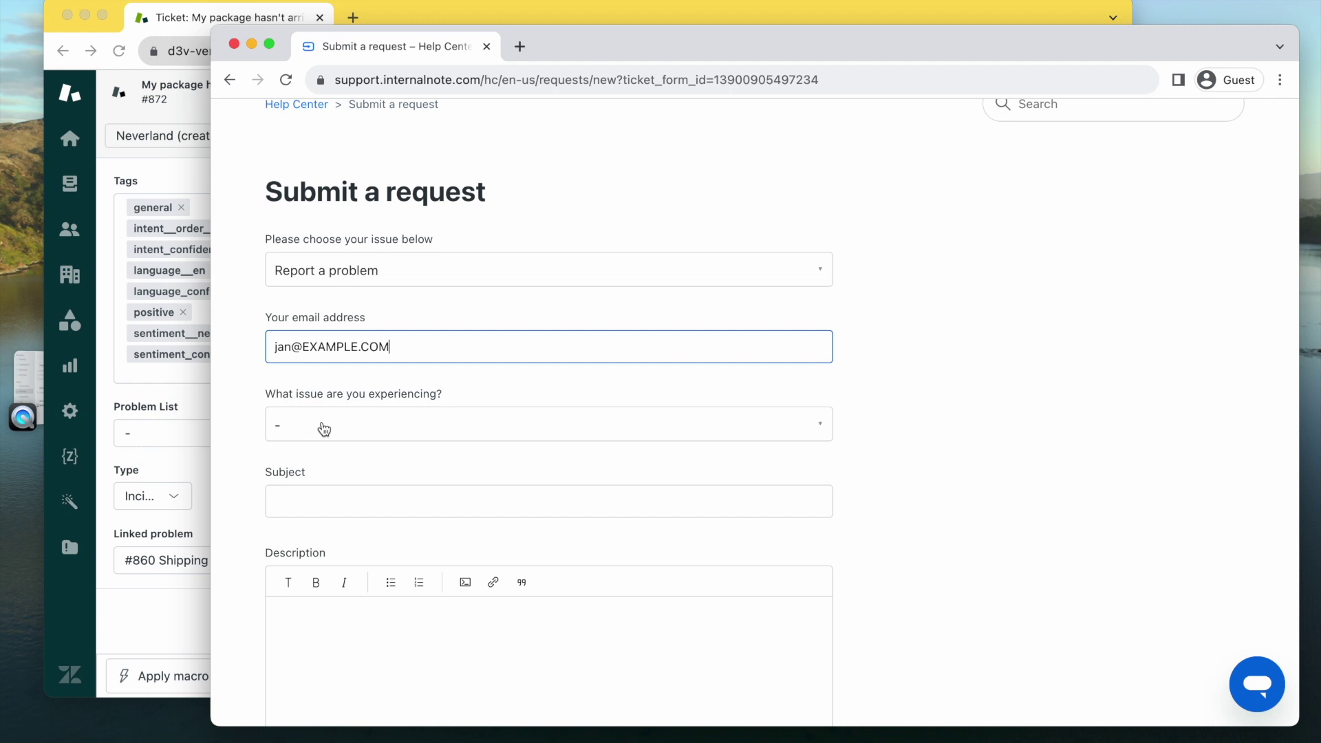
- Choose Shipment Delay as the issue and enter subject 'Package hasn't arrived yet!'
scroll(324, 429, down, 1)
click(325, 388)
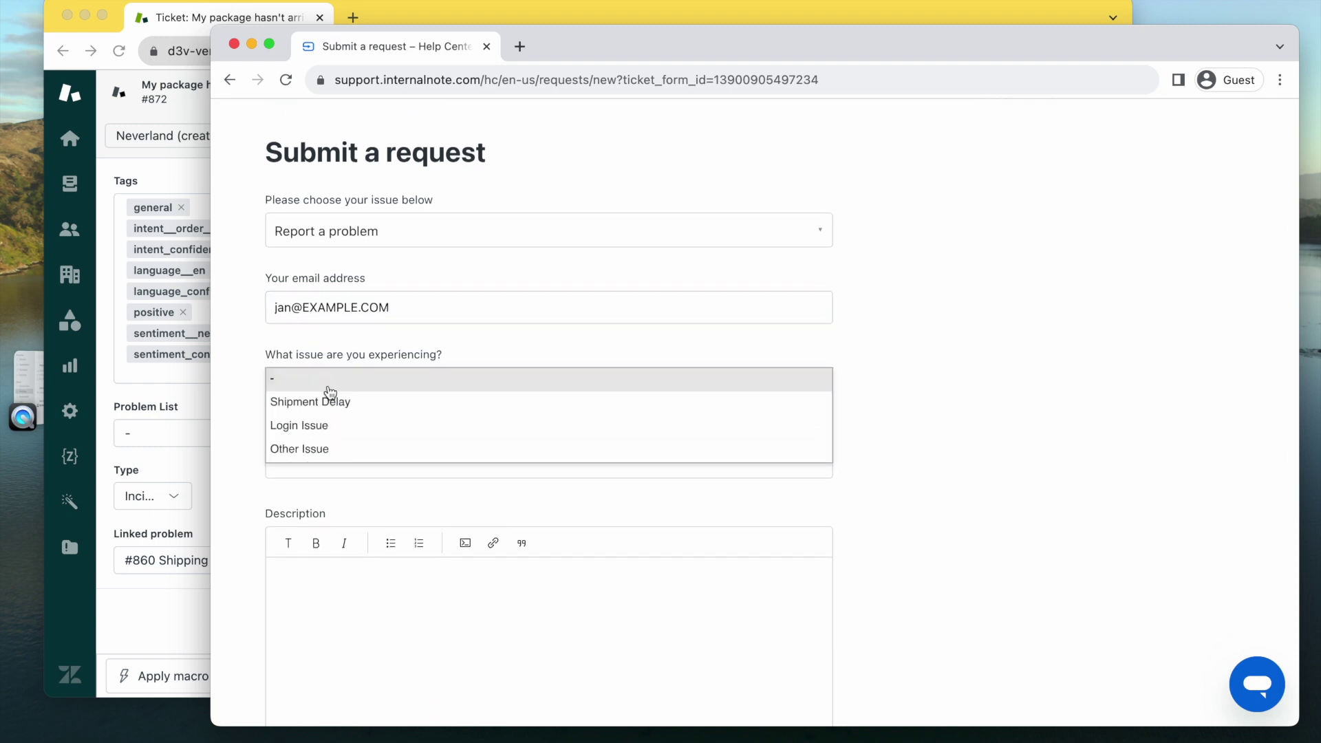
click(361, 407)
click(341, 463)
text(Pakcage)
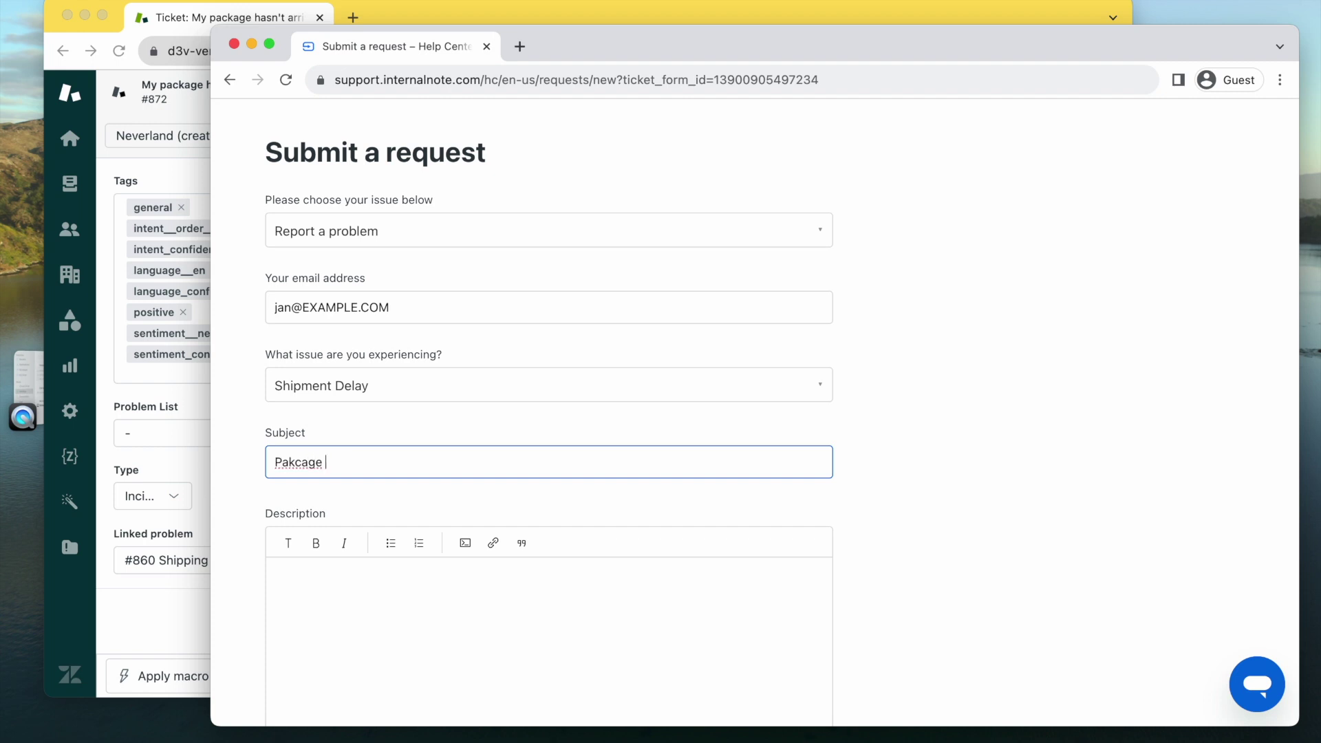
key(super+a)
text(Package hasn't arrived yet!)
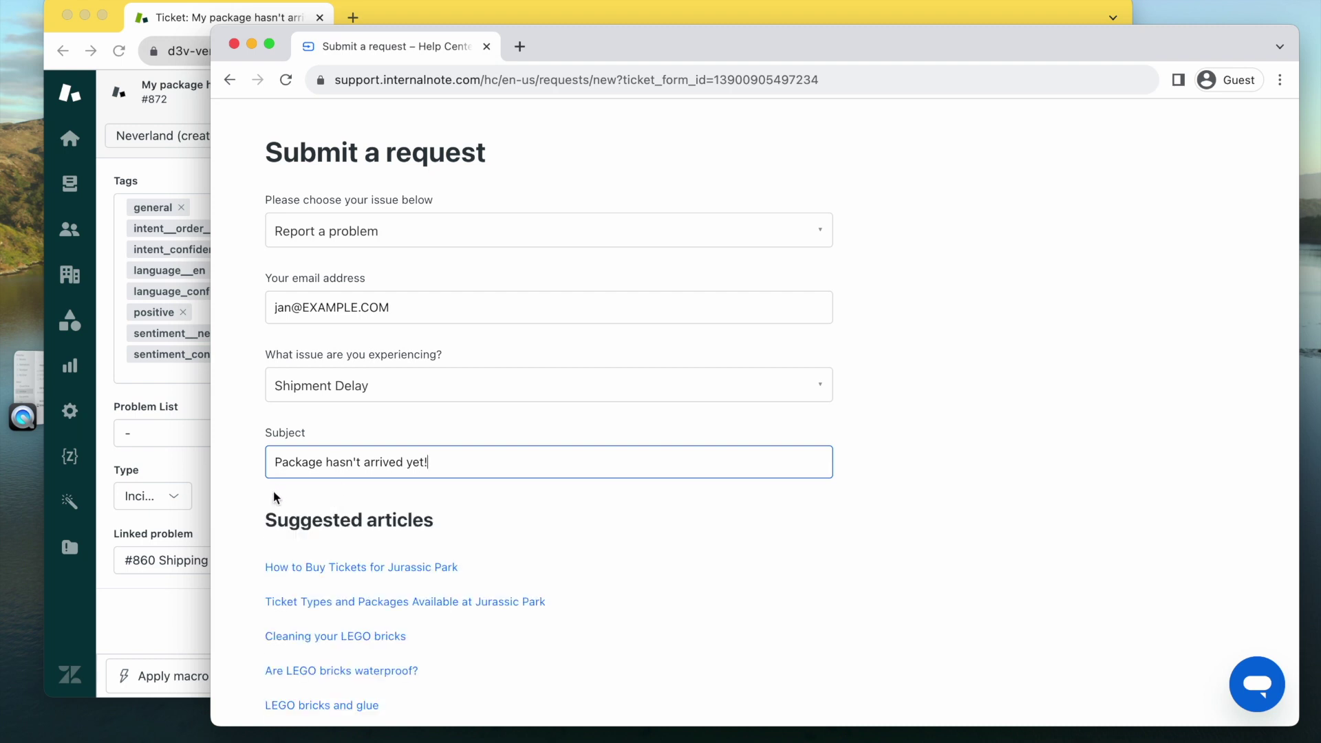
scroll(264, 497, down, 2)
- Replace the request subject with 'Delay in shipment'
scroll(251, 522, down, 1)
scroll(250, 522, up, 1)
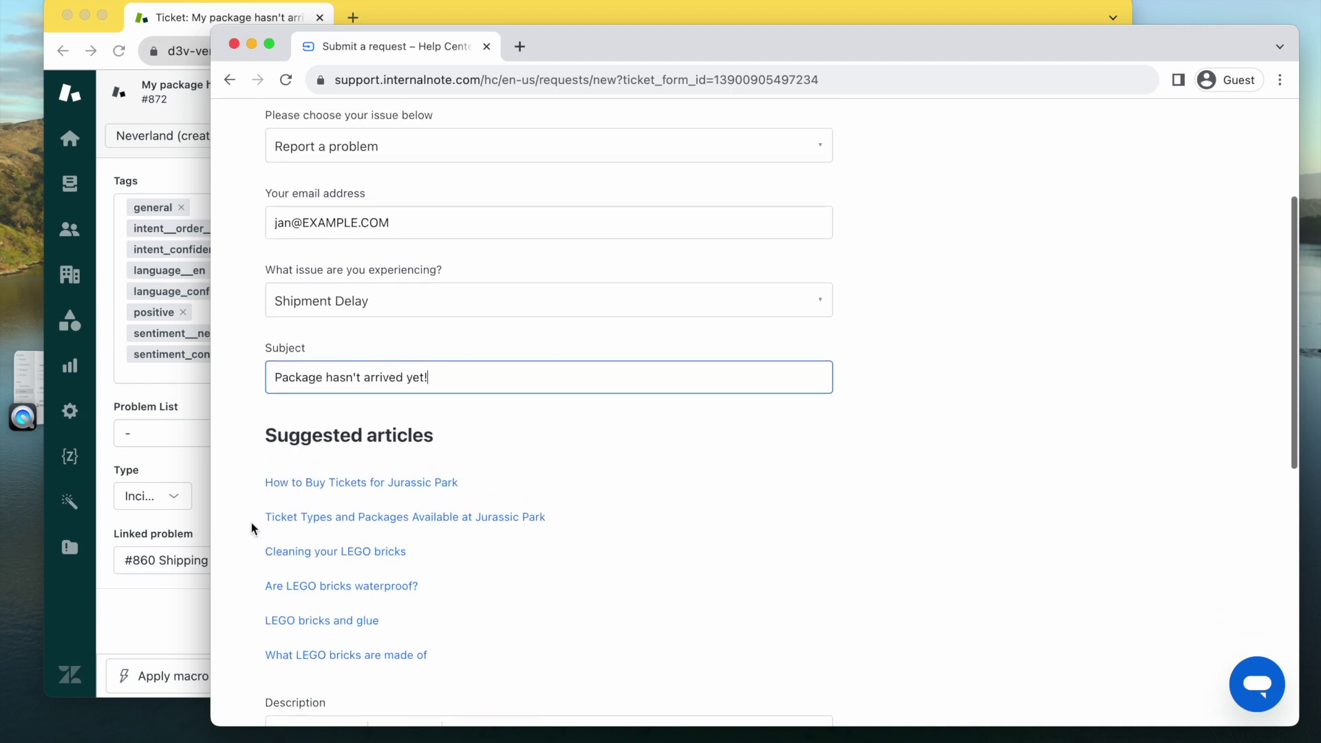
triple_click(328, 384)
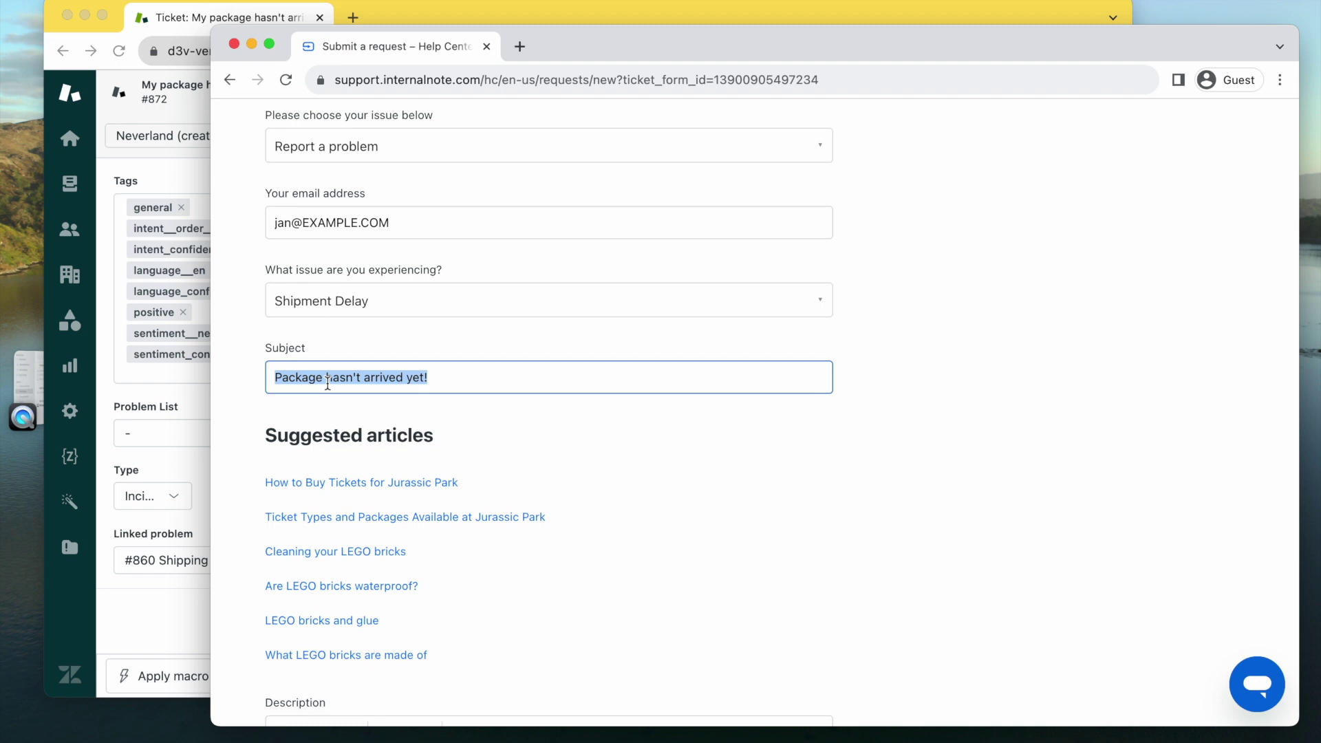
text(Delay in)
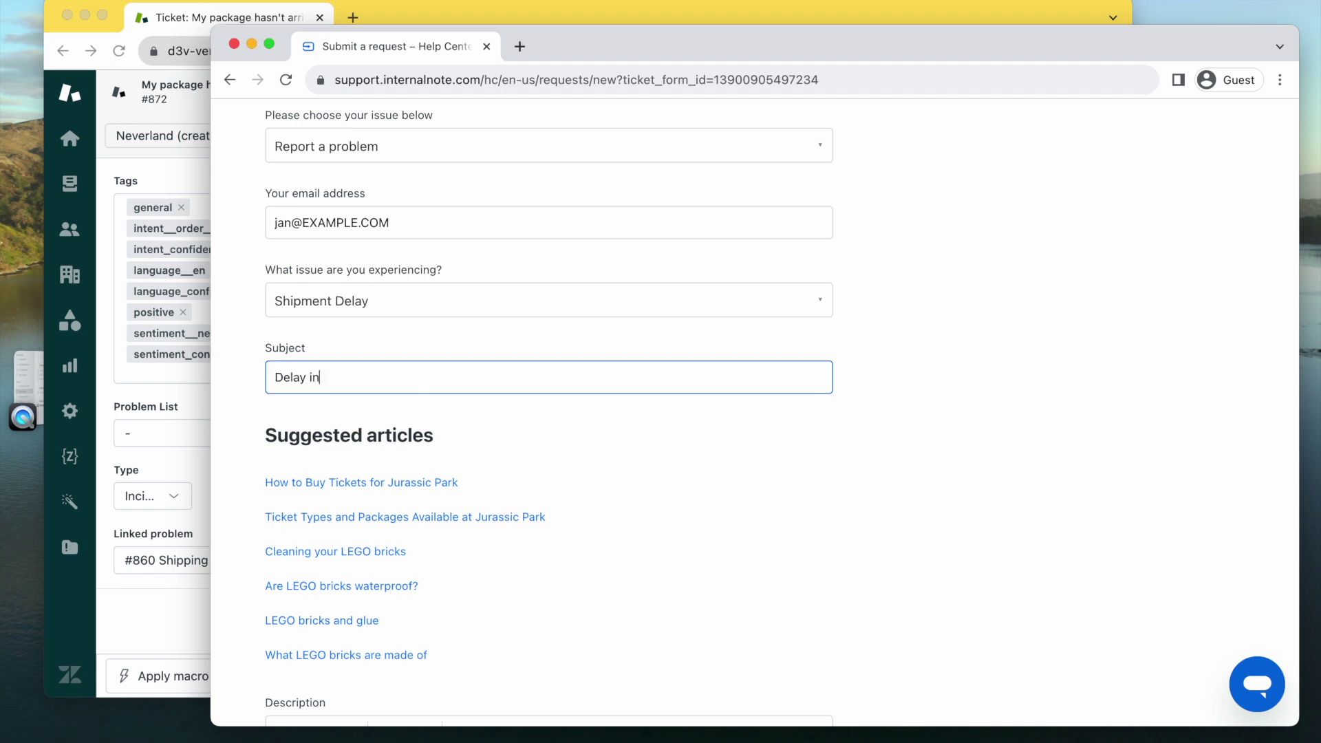
text( shipment)
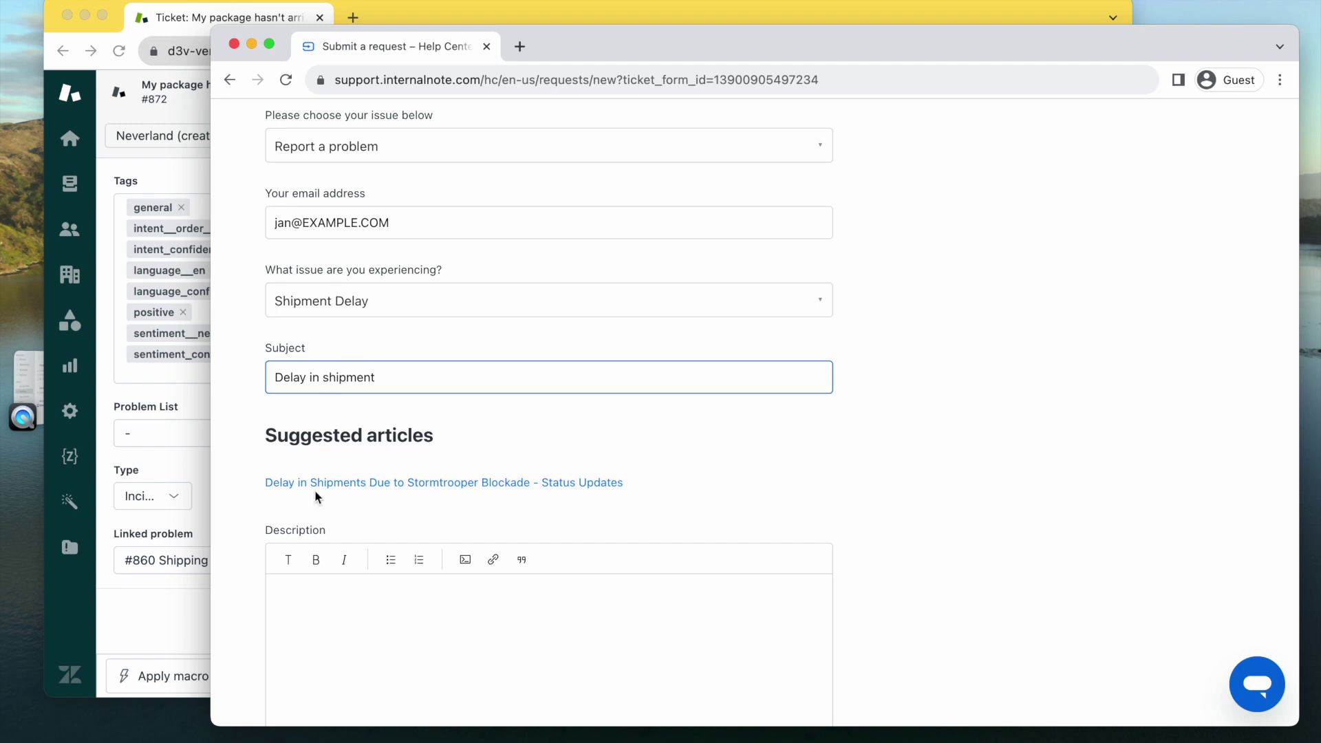
- Add the description 'Need my package!', submit the request, and return to the agent workspace
click(339, 628)
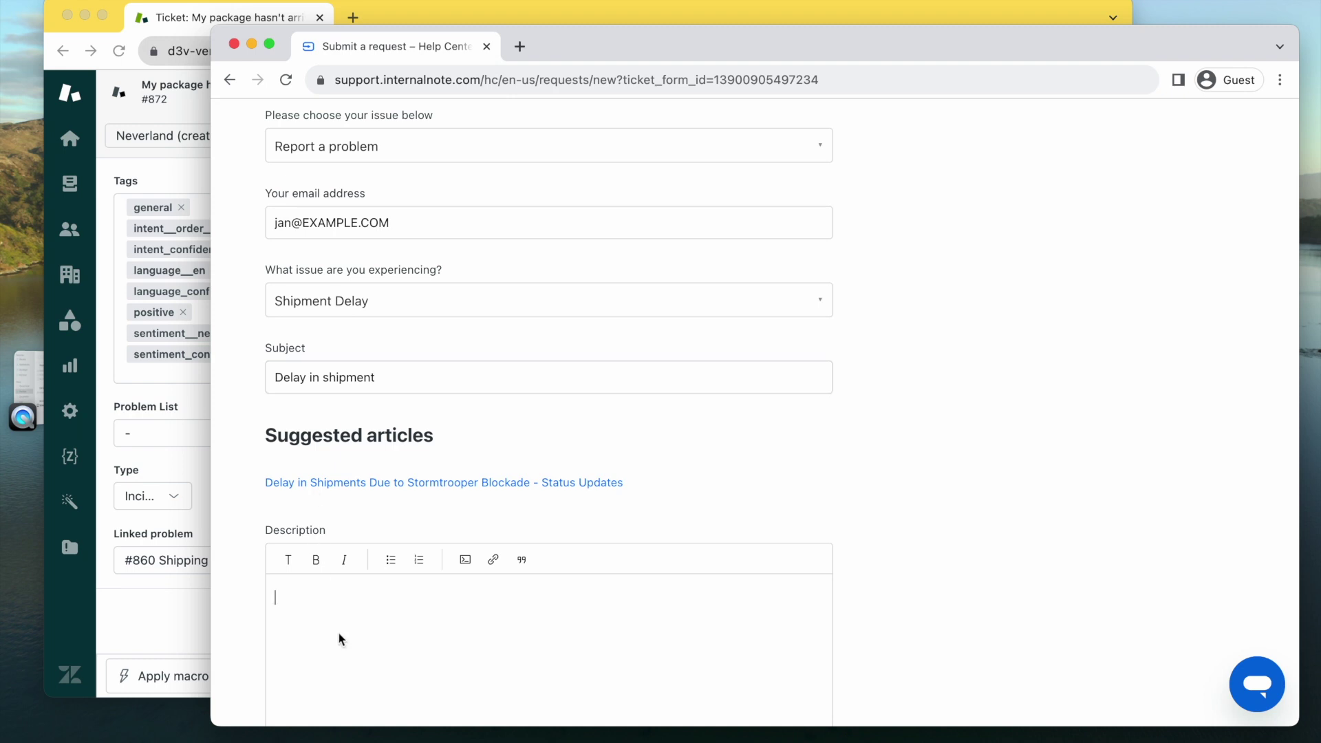
text(Need my package!)
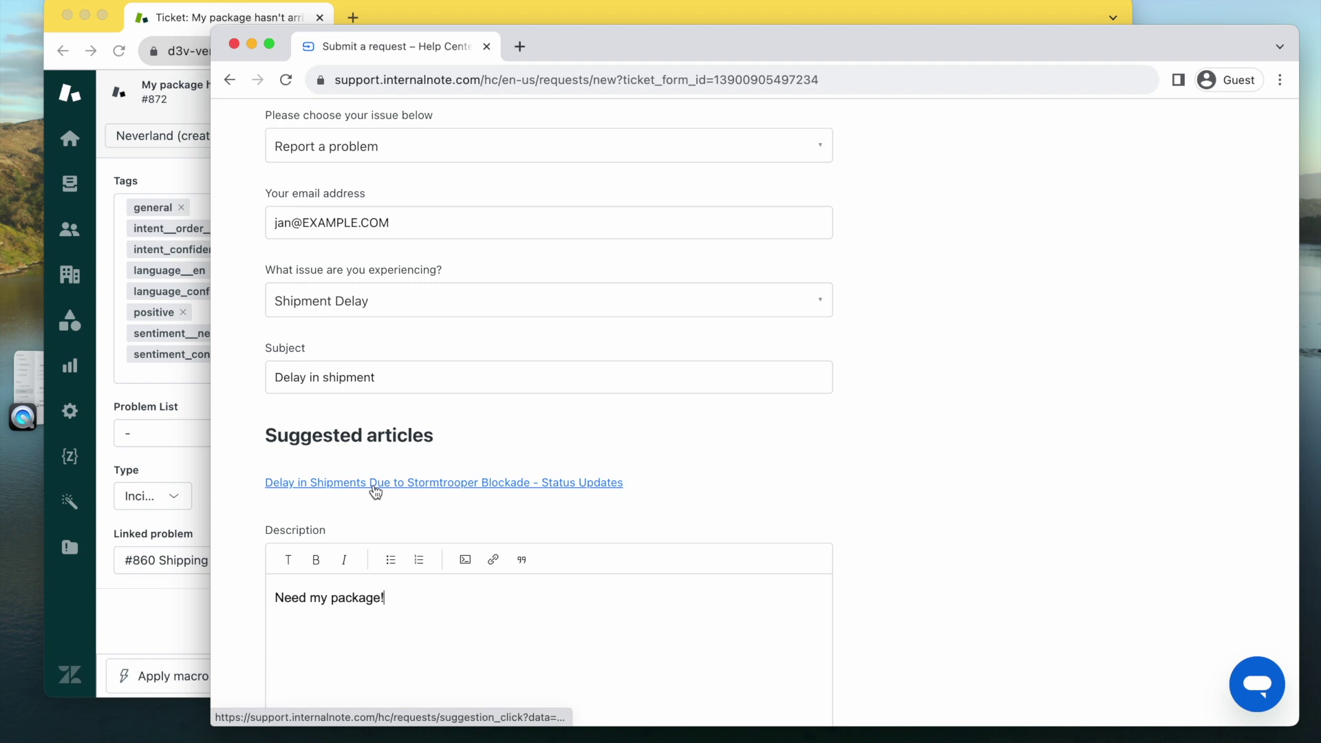
scroll(375, 491, down, 2)
scroll(375, 491, down, 4)
click(390, 548)
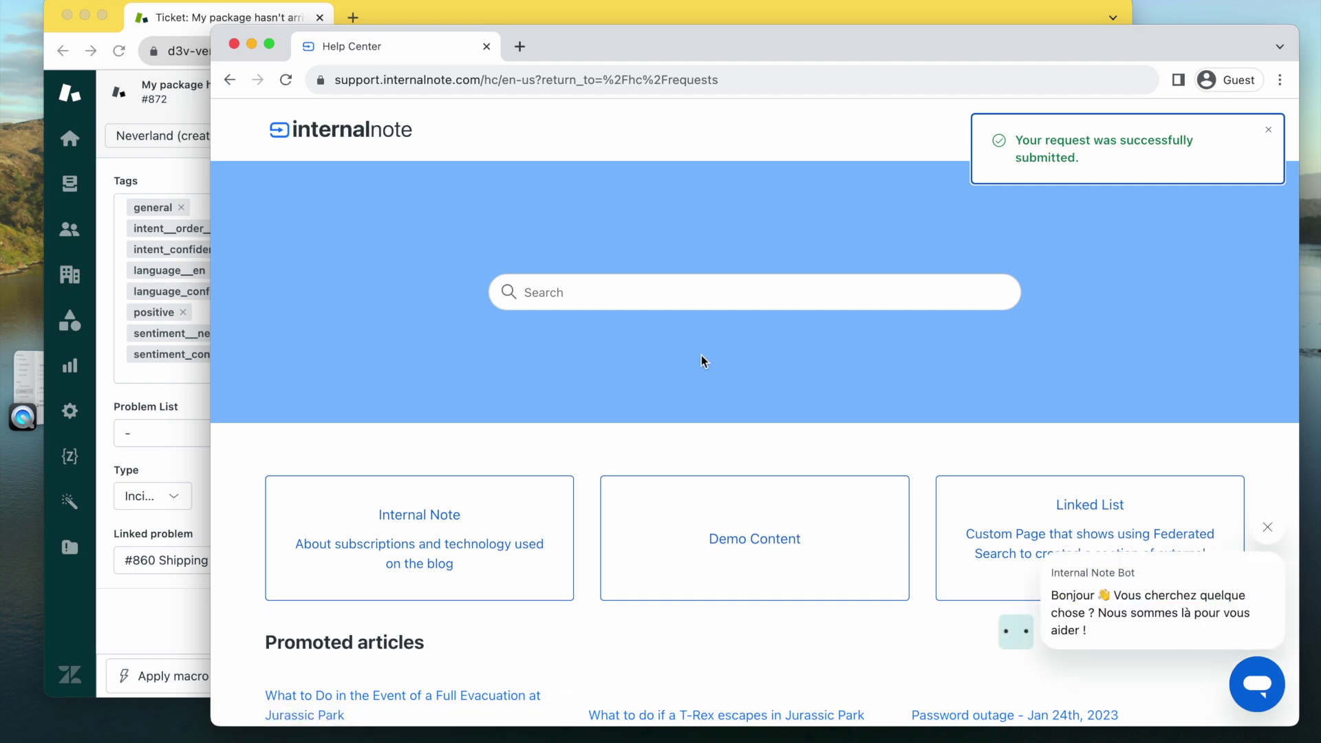
click(153, 172)
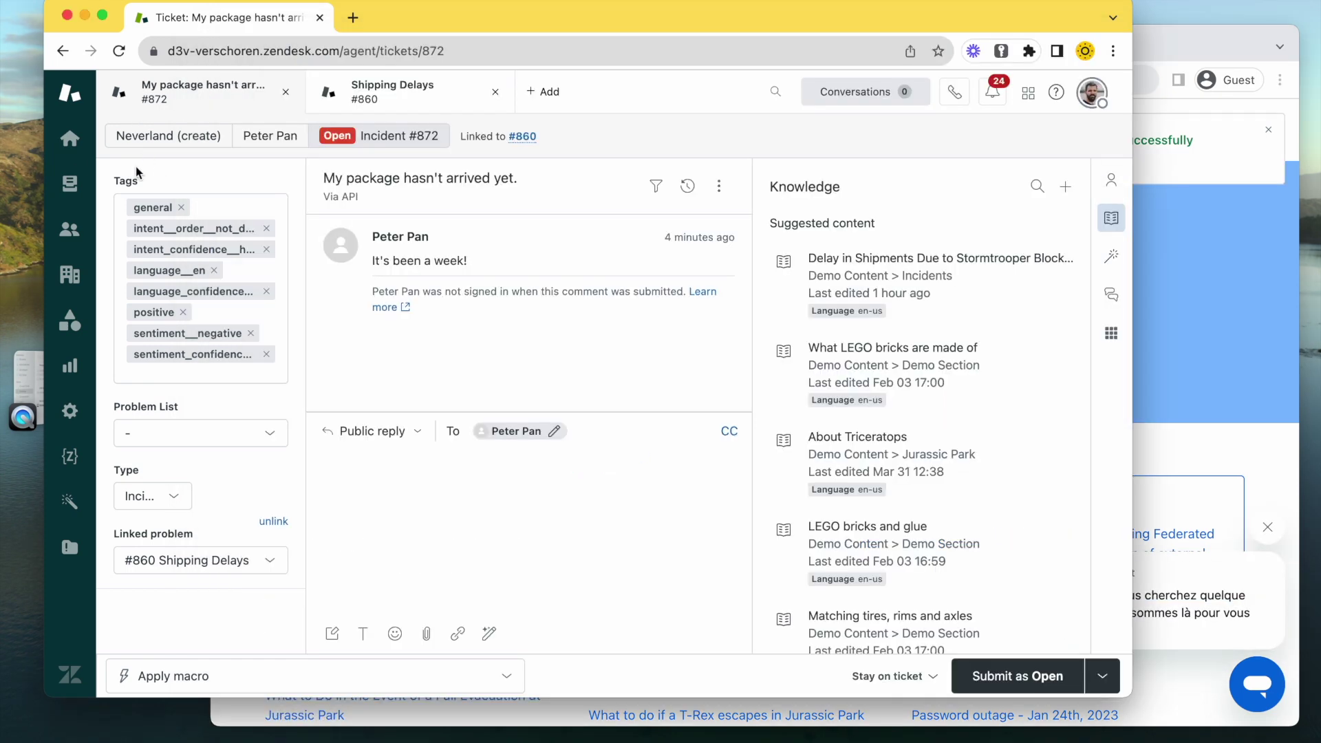
- Open problem #860 Shipping Delays and list its incidents, now including #873 Delay in shipment
mouse_move(398, 104)
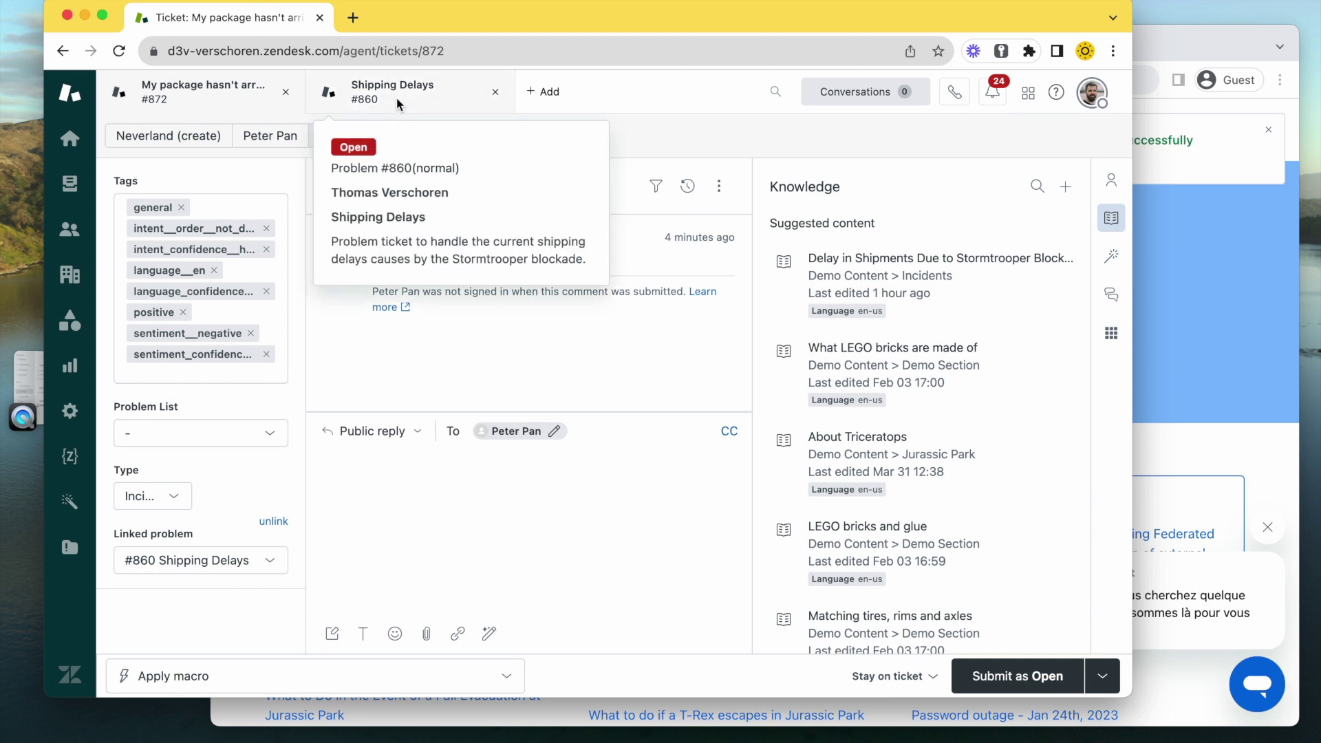
click(397, 104)
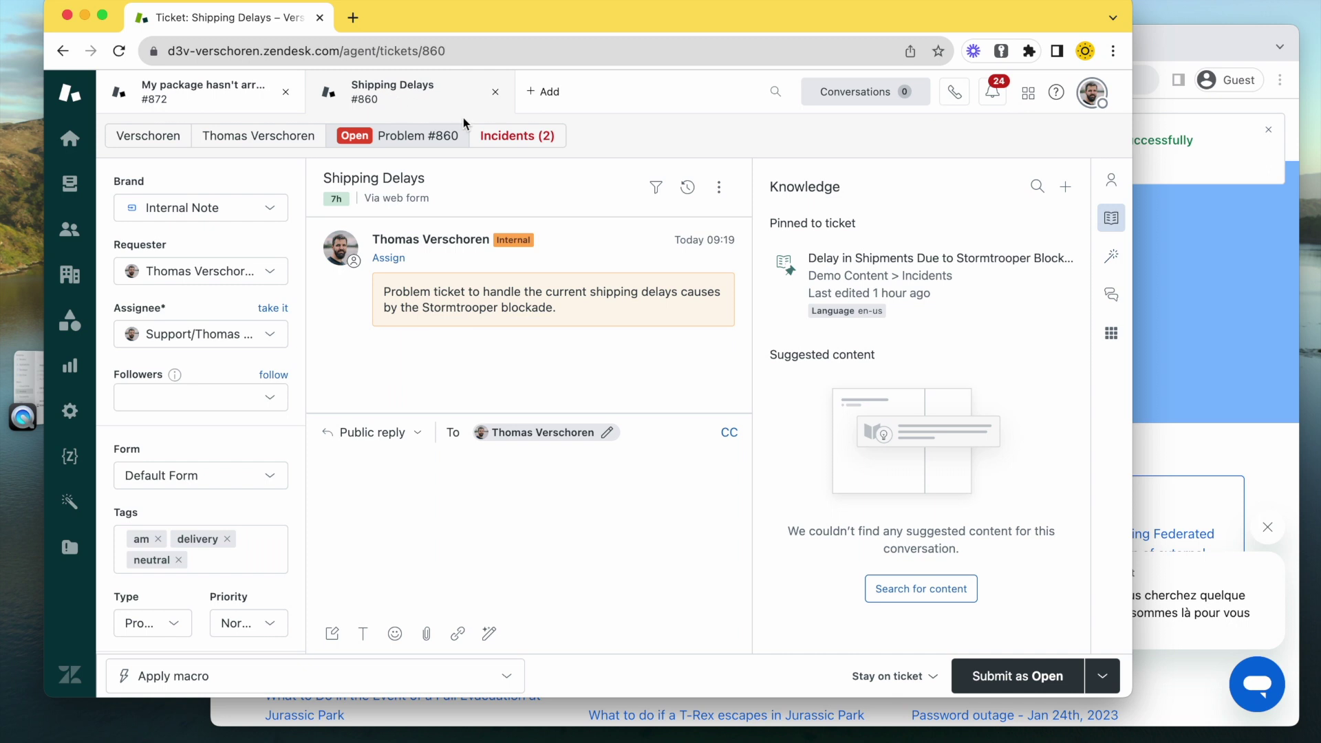
click(504, 139)
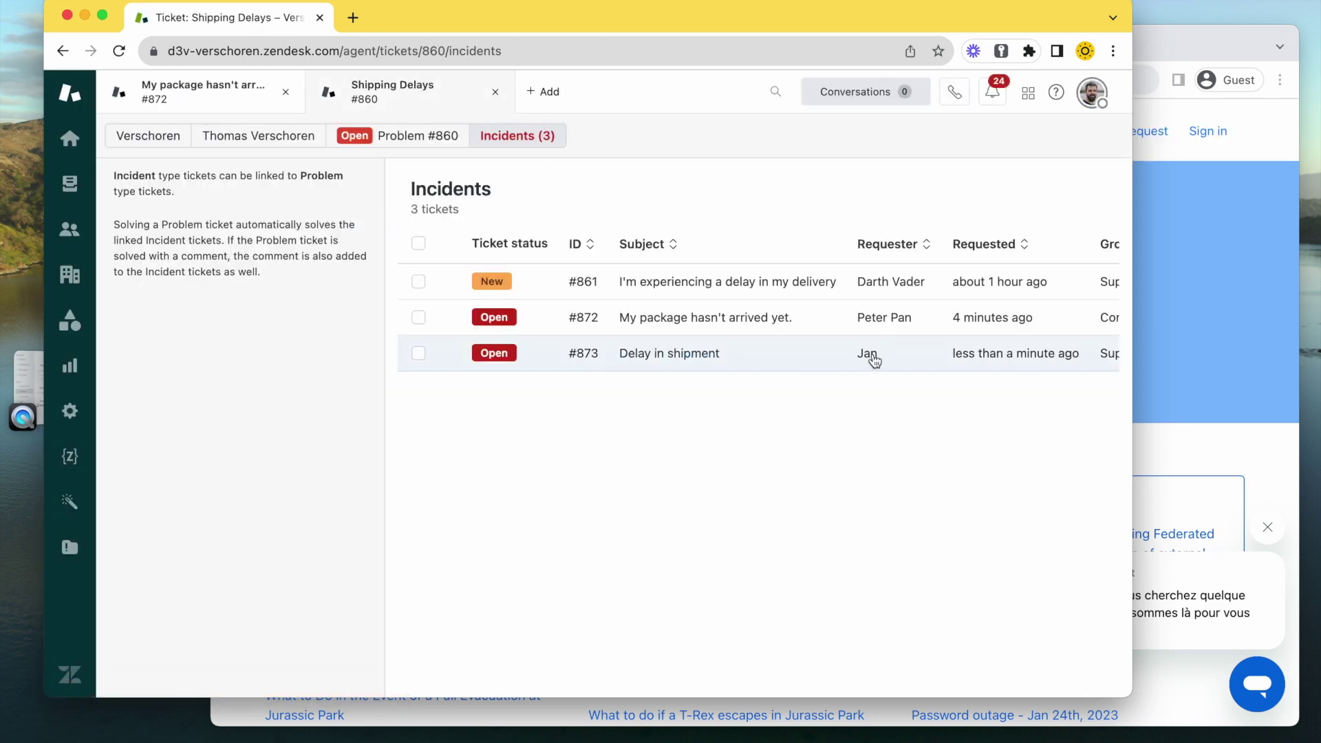
- Open incident #873 Delay in shipment and scroll to its linked problem #860 Shipping Delays
mouse_move(651, 357)
click(647, 355)
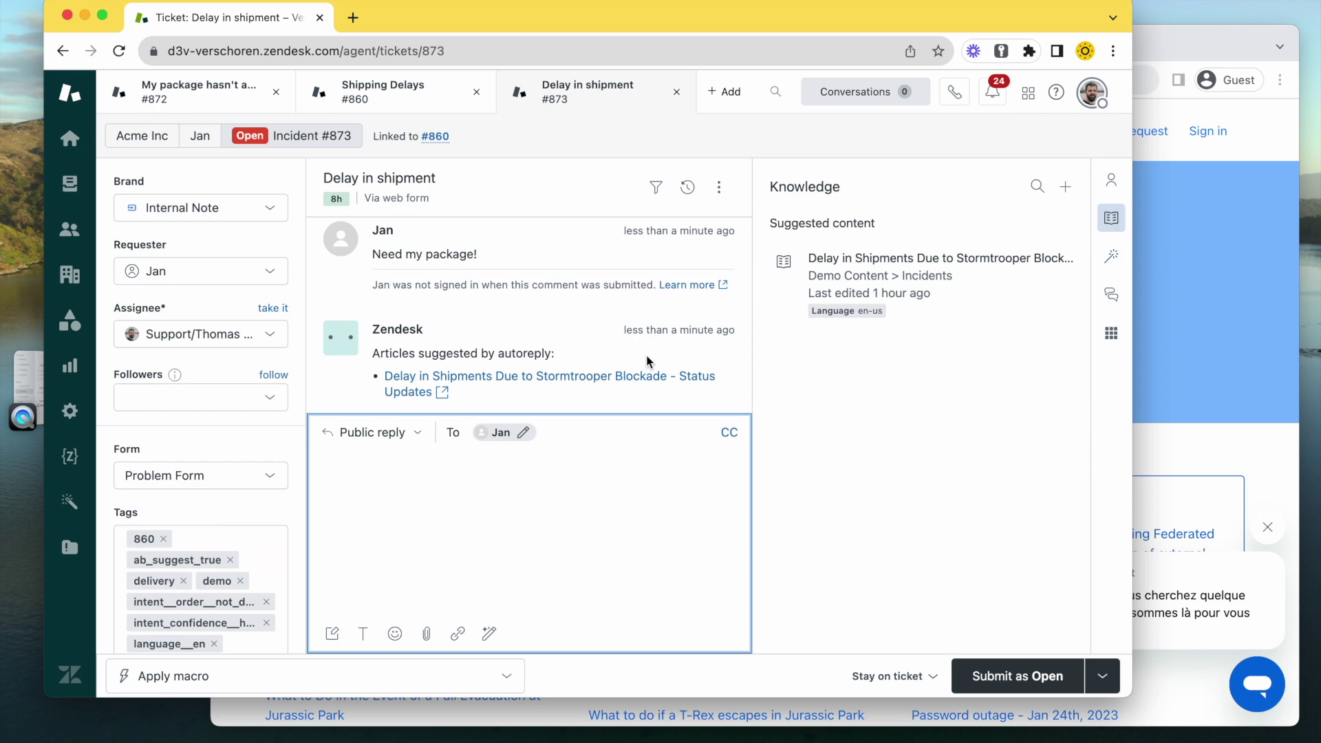
scroll(238, 454, down, 5)
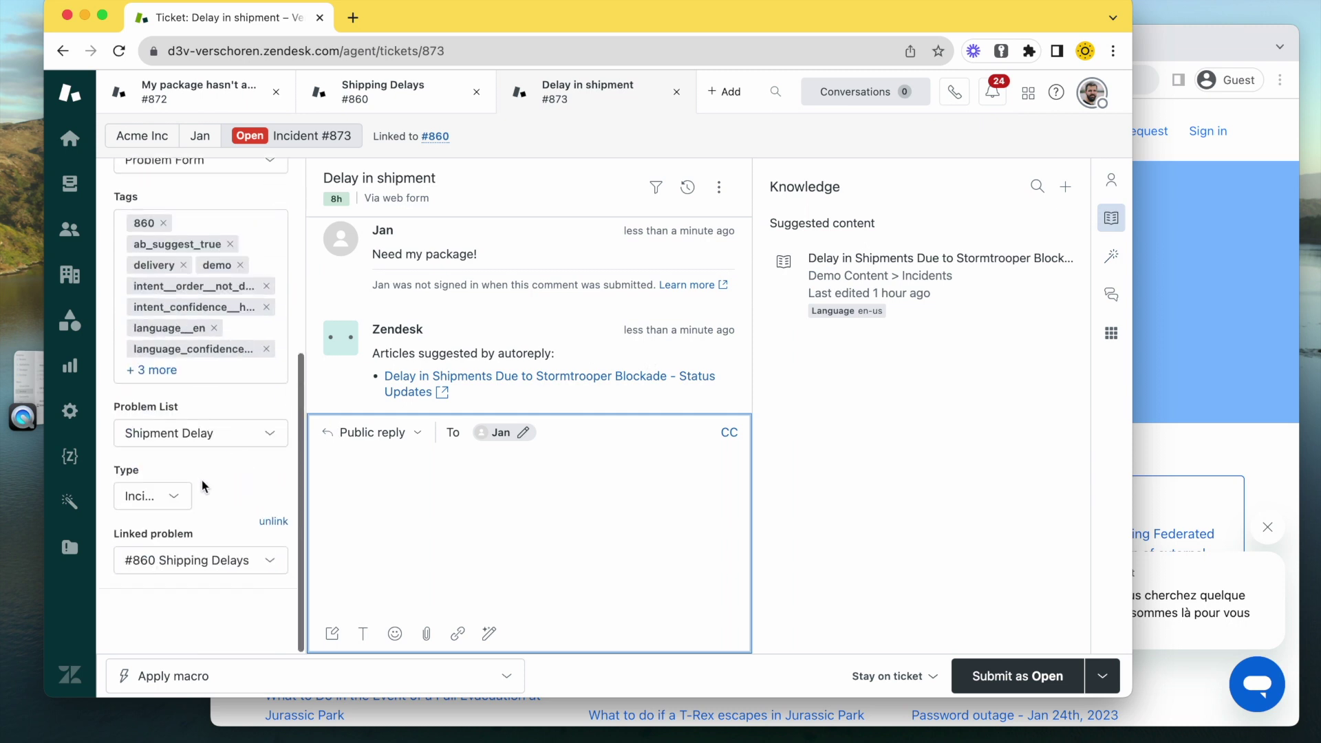